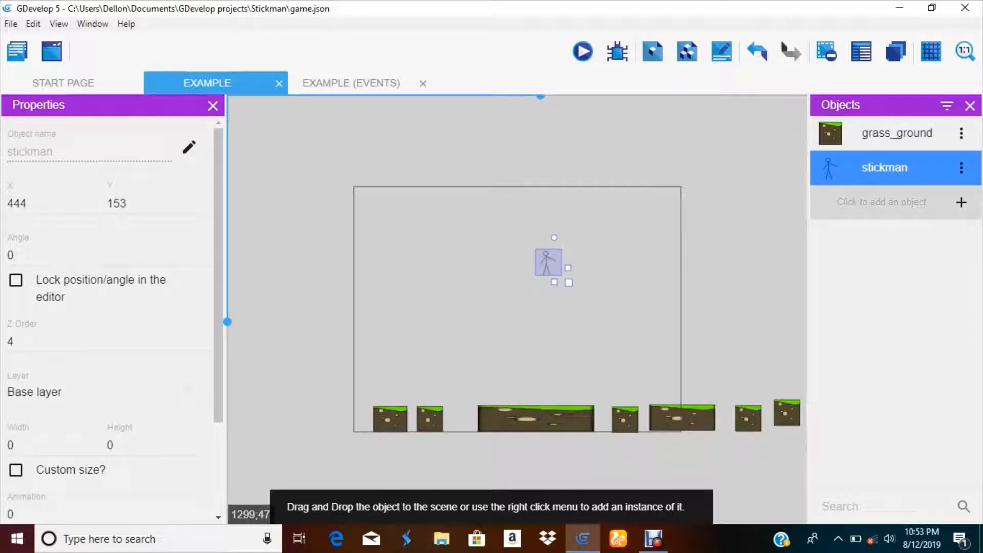
Create a new Sprite object with one Piskel-drawn frame completely filled in red, and save the frame
{"action": "left_click", "coordinate": [881, 202]}
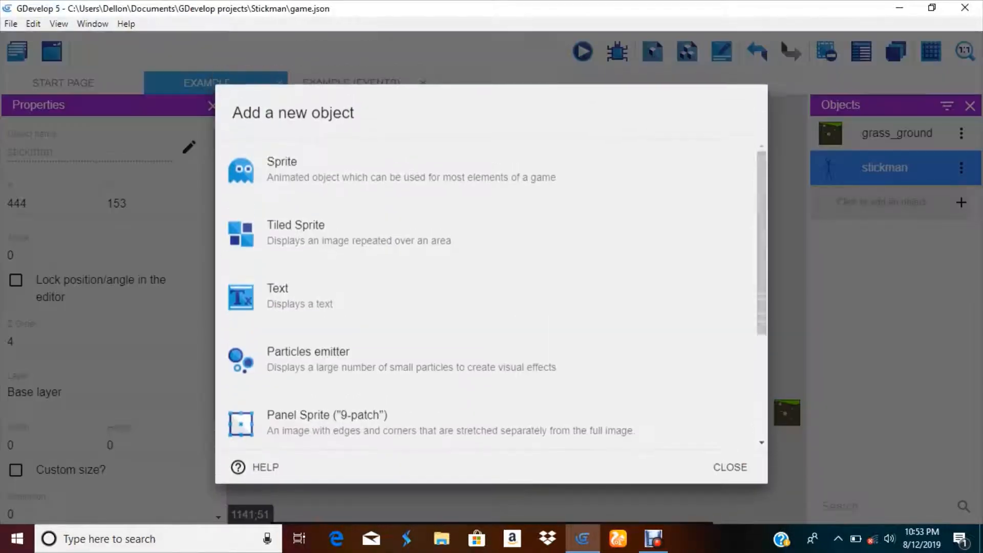
{"action": "left_click", "coordinate": [277, 167]}
{"action": "left_click", "coordinate": [738, 297]}
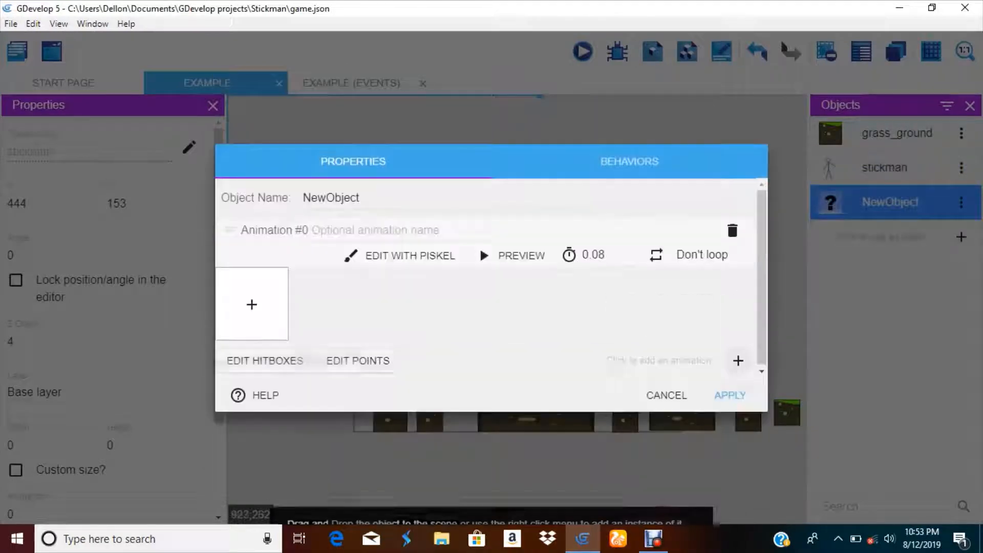
{"action": "left_click", "coordinate": [251, 303]}
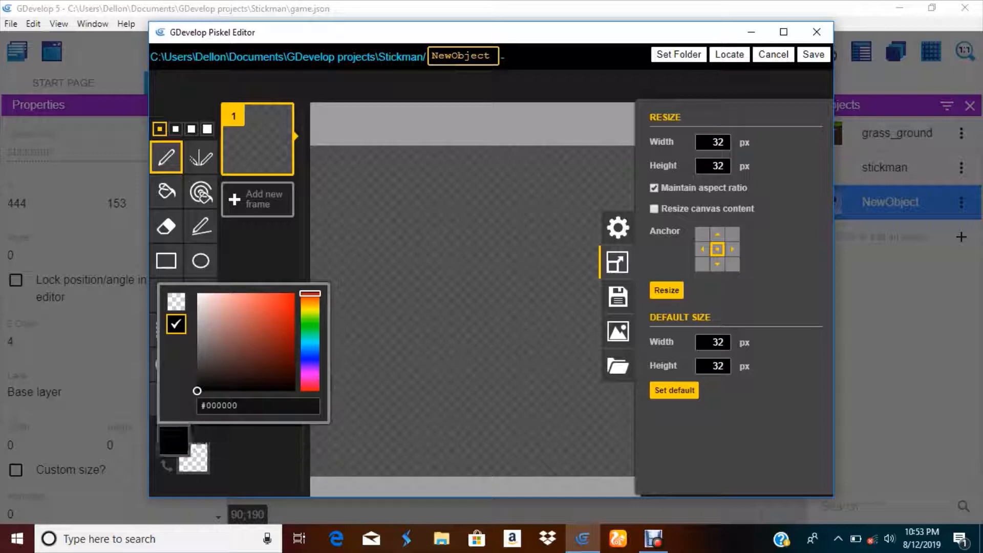
{"action": "left_click", "coordinate": [475, 307]}
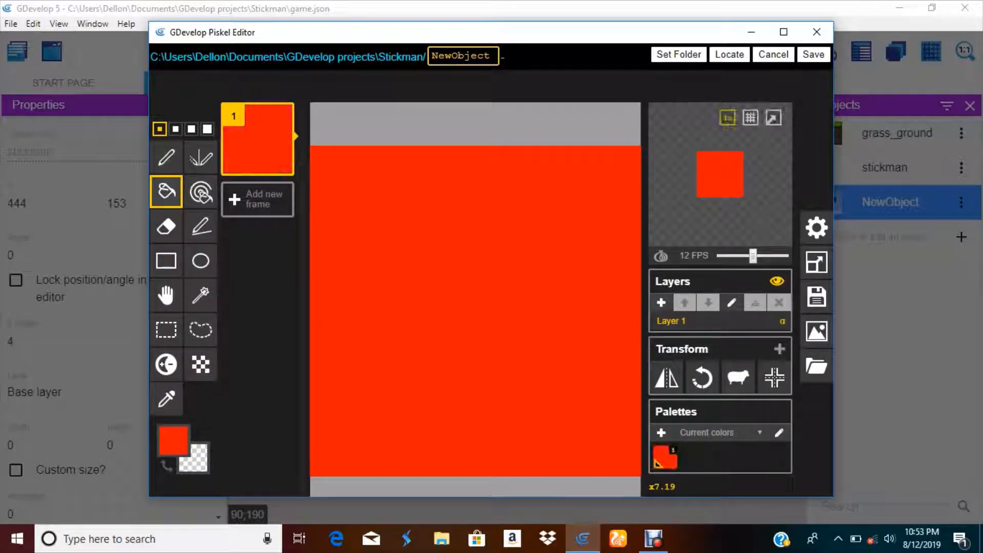
{"action": "left_click", "coordinate": [813, 55]}
Name both the new sprite object and its Animation #0 life
{"action": "key", "text": "ctrl+a"}
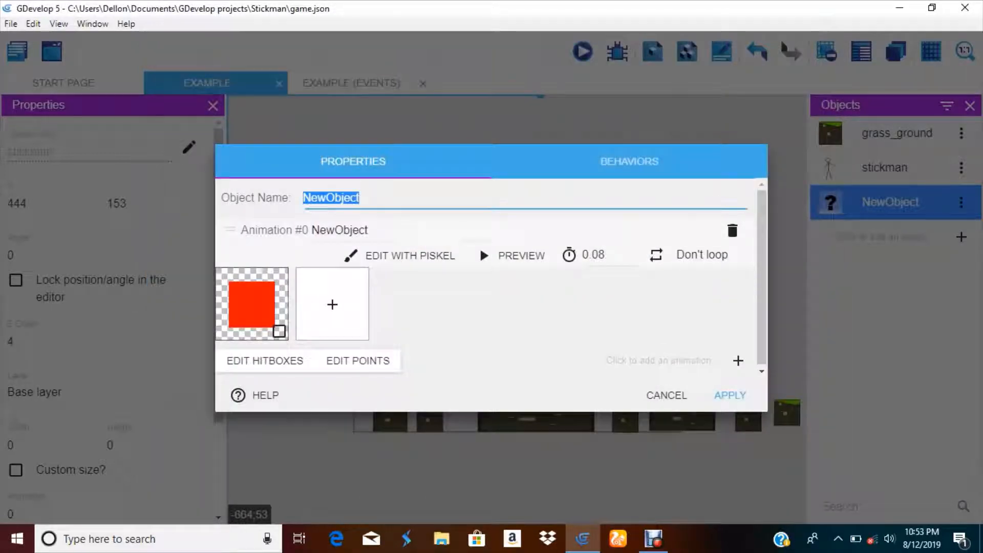
{"action": "key", "text": "BackSpace"}
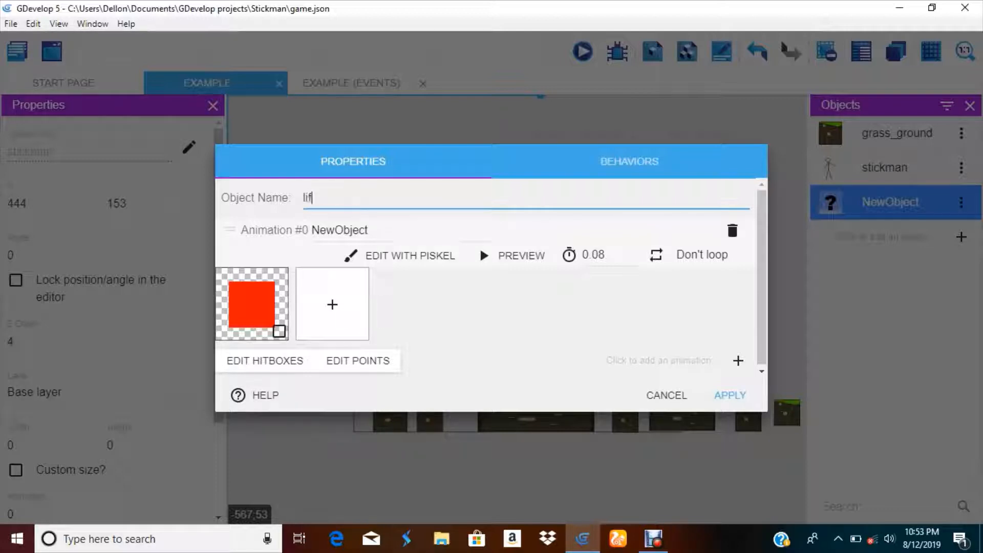
{"action": "type", "text": "life"}
{"action": "key", "text": "Tab"}
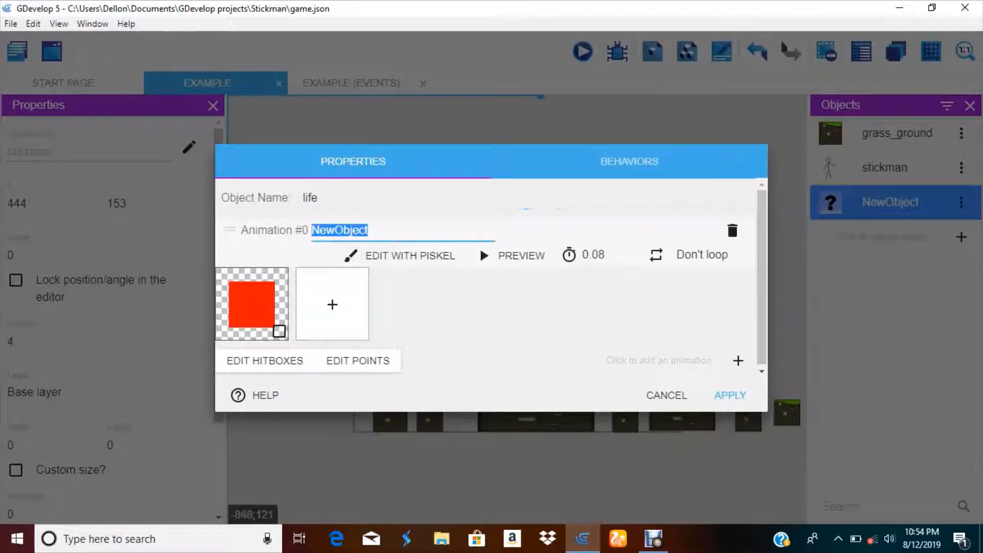
{"action": "key", "text": "BackSpace"}
{"action": "type", "text": "life"}
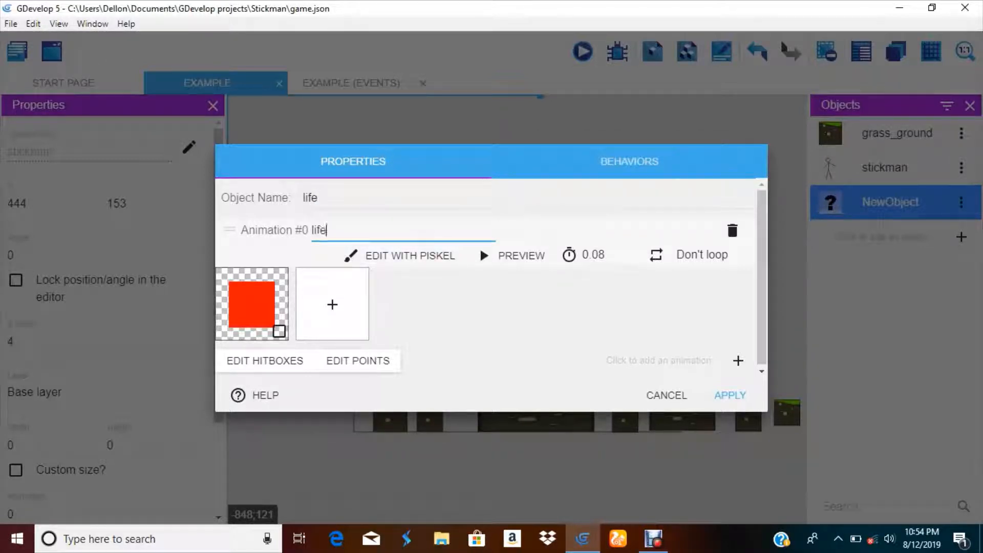
Change the object's name to life_bar and apply the object's properties
{"action": "key", "text": "shift+Tab"}
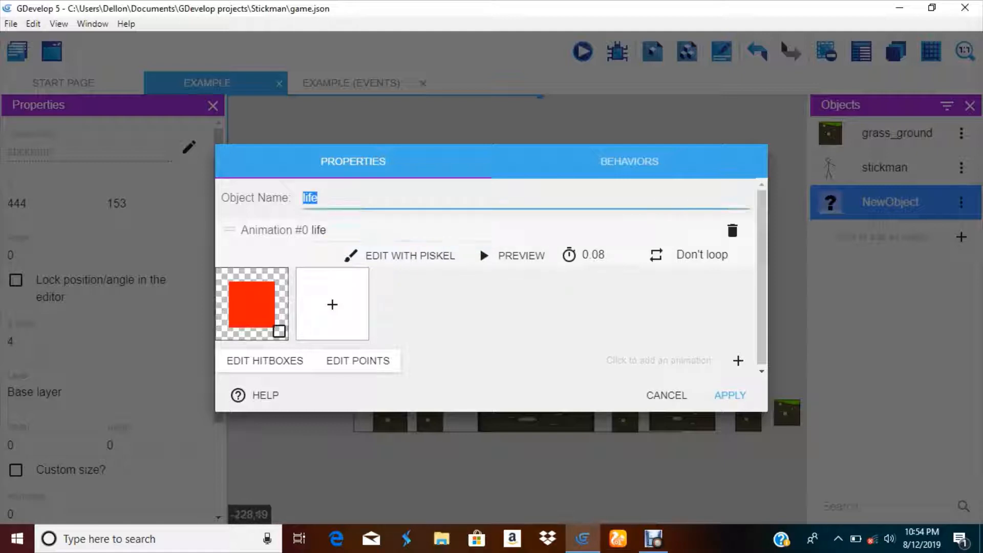
{"action": "key", "text": "BackSpace"}
{"action": "type", "text": "hea"}
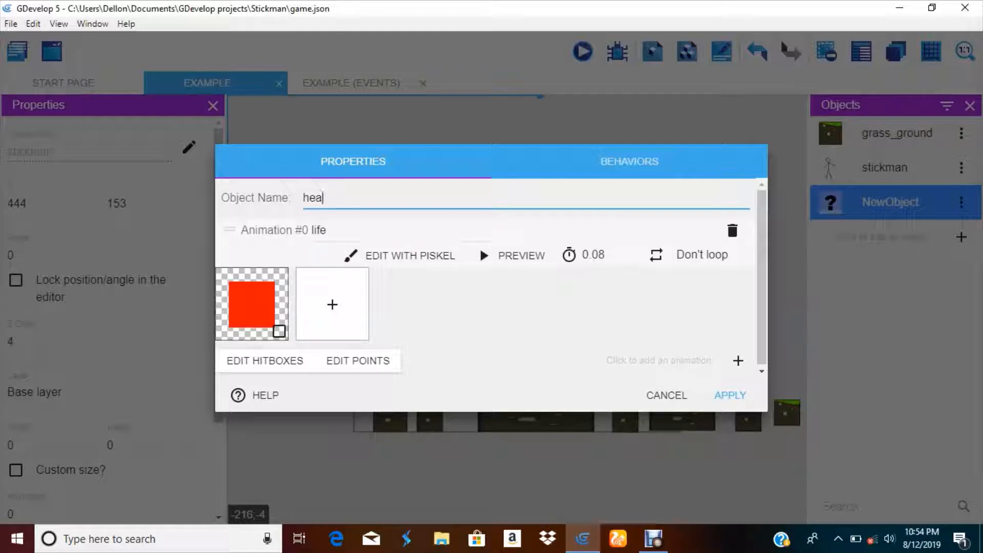
{"action": "key", "text": "BackSpace"}
{"action": "key", "text": "BackSpace"}
{"action": "key", "text": "BackSpace"}
{"action": "type", "text": "life_bar"}
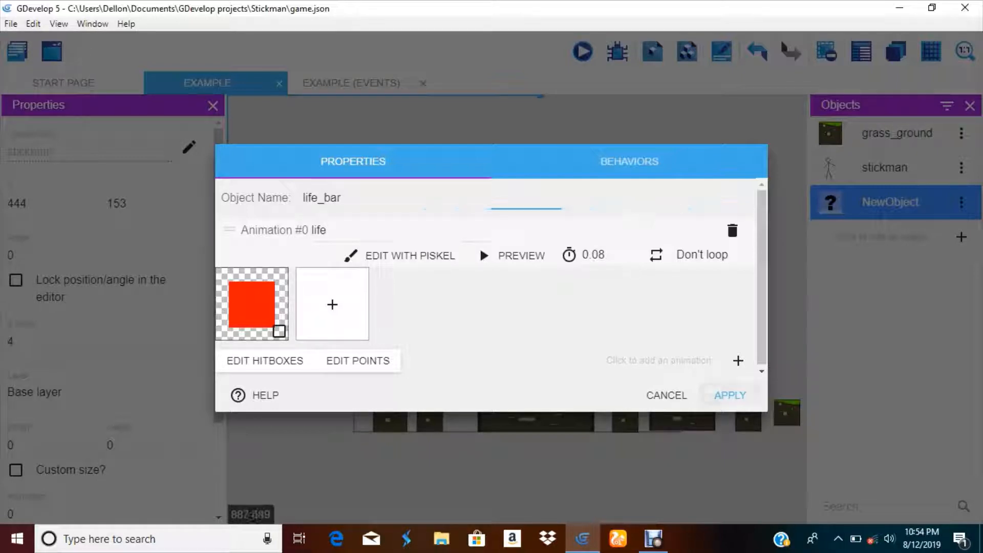
{"action": "left_click", "coordinate": [730, 395]}
Place a life_bar instance in the scene's upper-left corner at about X -2, Y 17, and preview the game
{"action": "left_click_drag", "start_coordinate": [881, 202], "coordinate": [439, 204]}
{"action": "left_click_drag", "start_coordinate": [373, 195], "coordinate": [367, 207]}
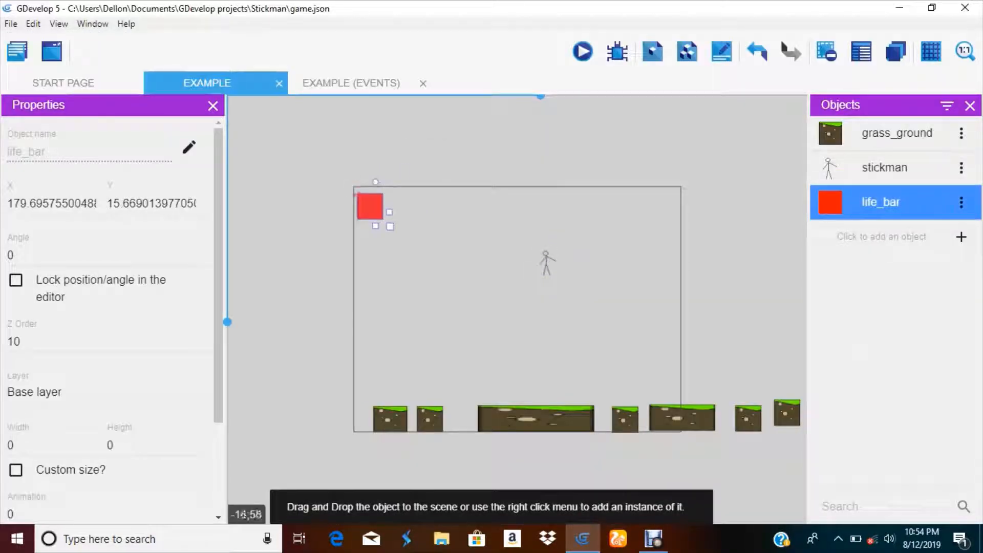
{"action": "left_click", "coordinate": [581, 56]}
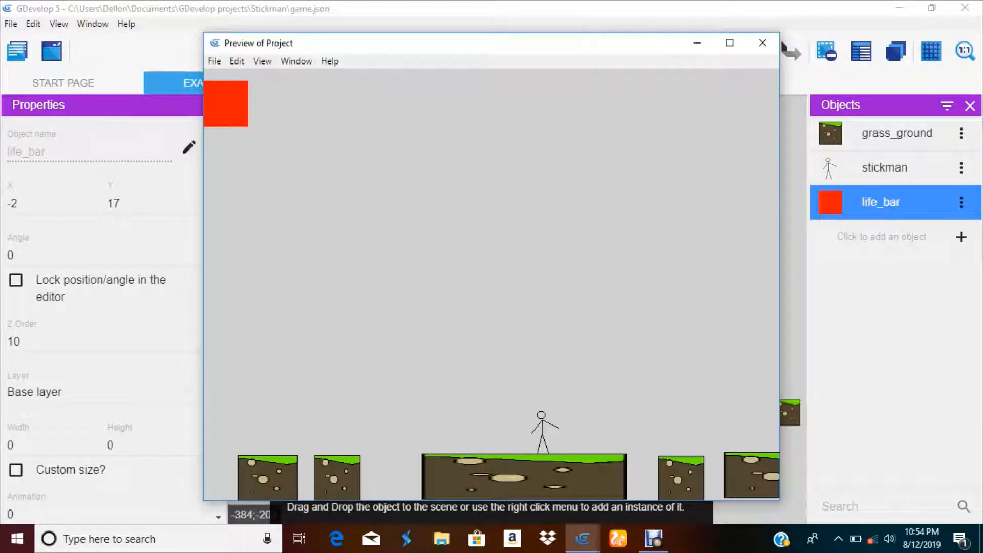
{"action": "left_click", "coordinate": [763, 43]}
{"action": "left_click", "coordinate": [351, 83]}
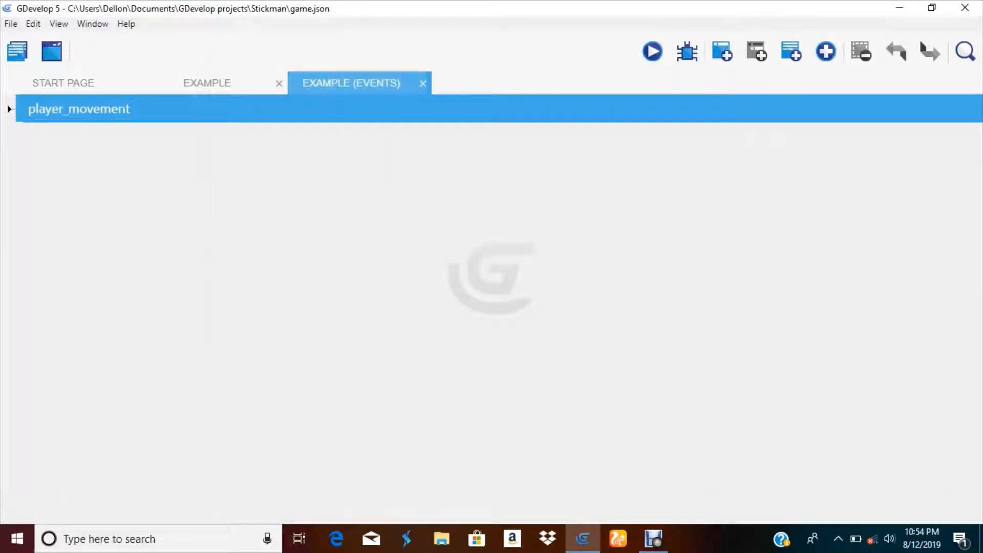
{"action": "left_click", "coordinate": [211, 83]}
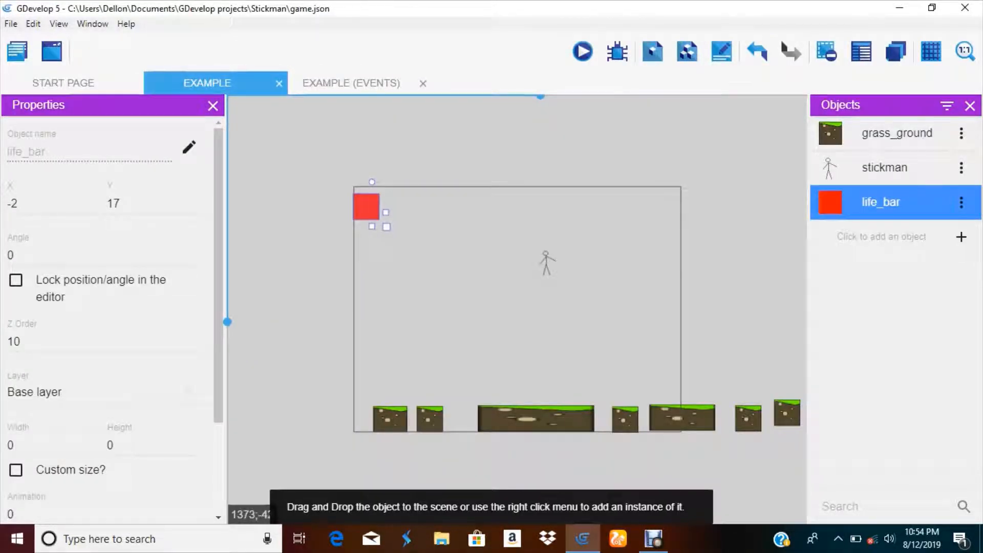
{"action": "left_click", "coordinate": [961, 202]}
{"action": "left_click", "coordinate": [901, 213]}
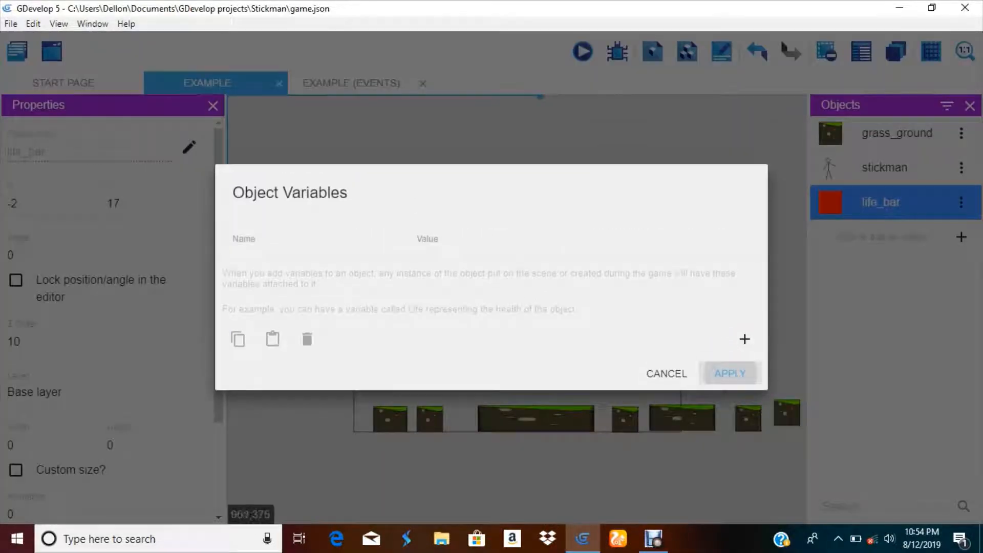
{"action": "left_click", "coordinate": [745, 339]}
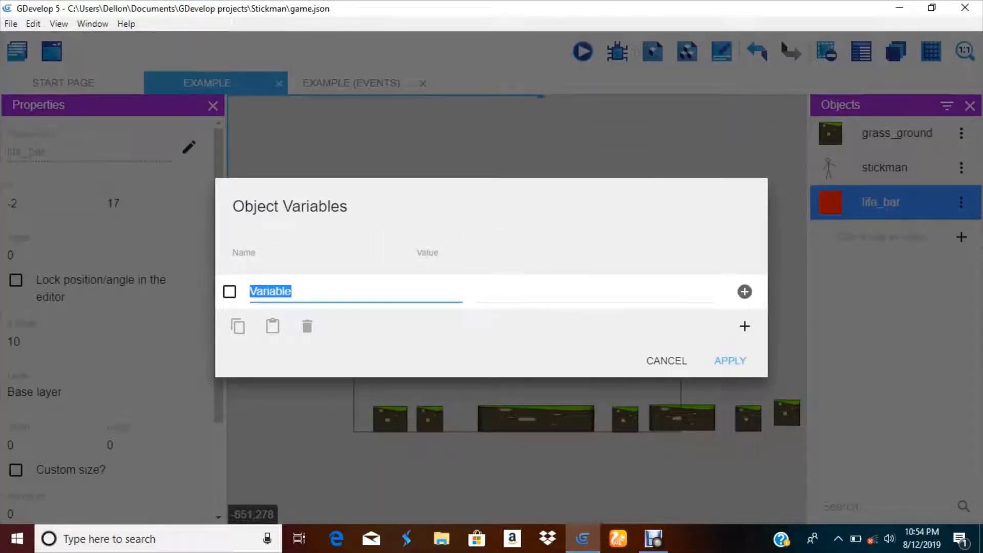
{"action": "left_click", "coordinate": [667, 361]}
Add an object variable named life with the value 100 to life_bar
{"action": "right_click", "coordinate": [918, 204]}
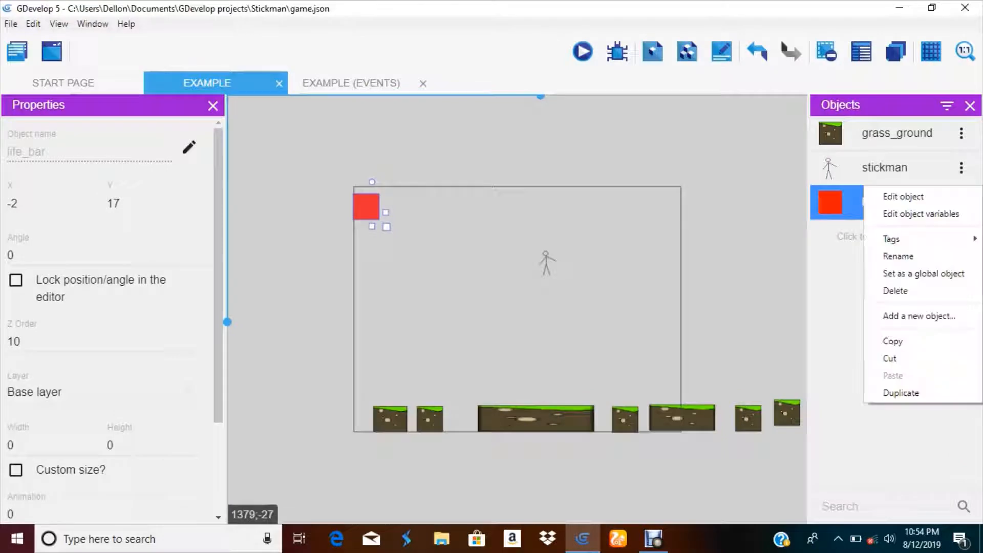
{"action": "left_click", "coordinate": [921, 214]}
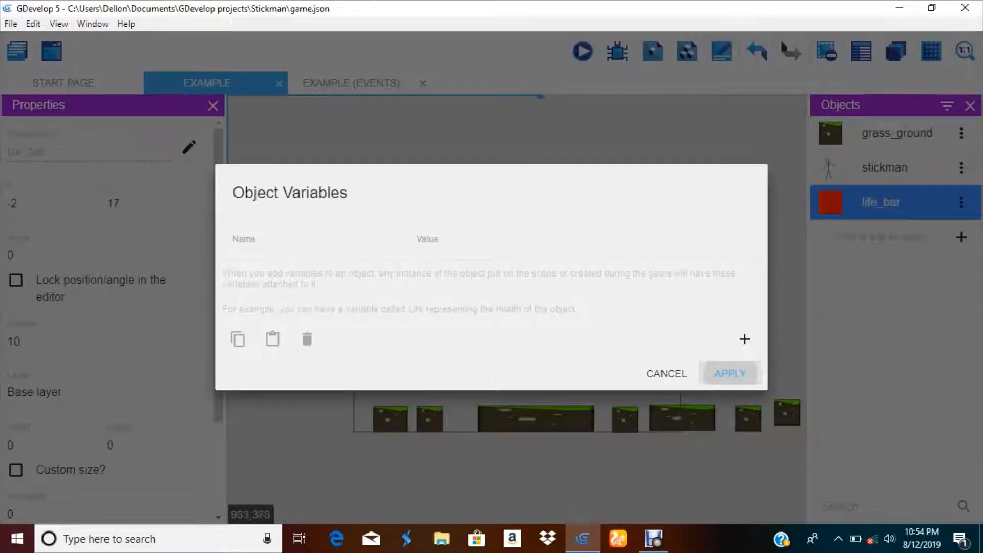
{"action": "left_click", "coordinate": [744, 338]}
{"action": "left_click_drag", "start_coordinate": [364, 293], "coordinate": [169, 295]}
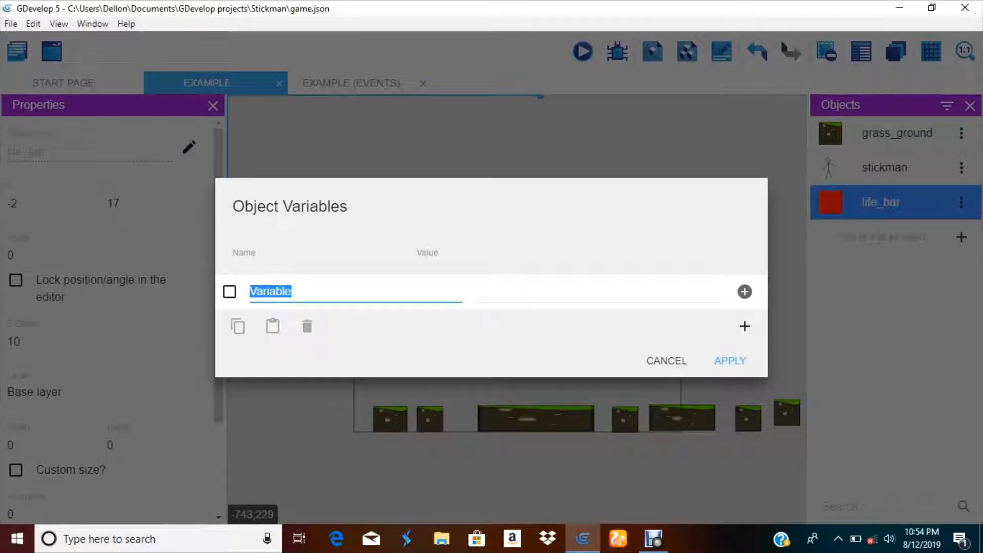
{"action": "key", "text": "BackSpace"}
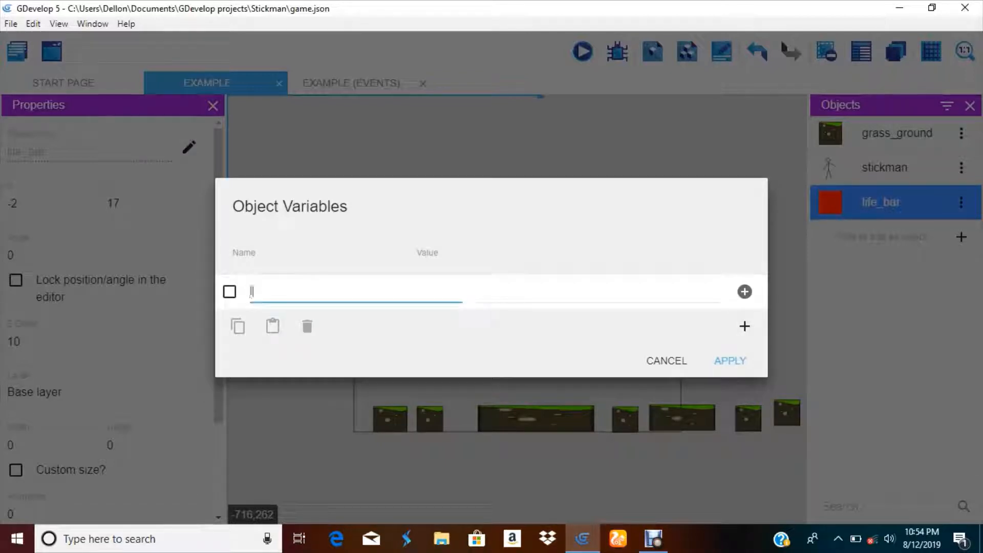
{"action": "key", "text": "Tab"}
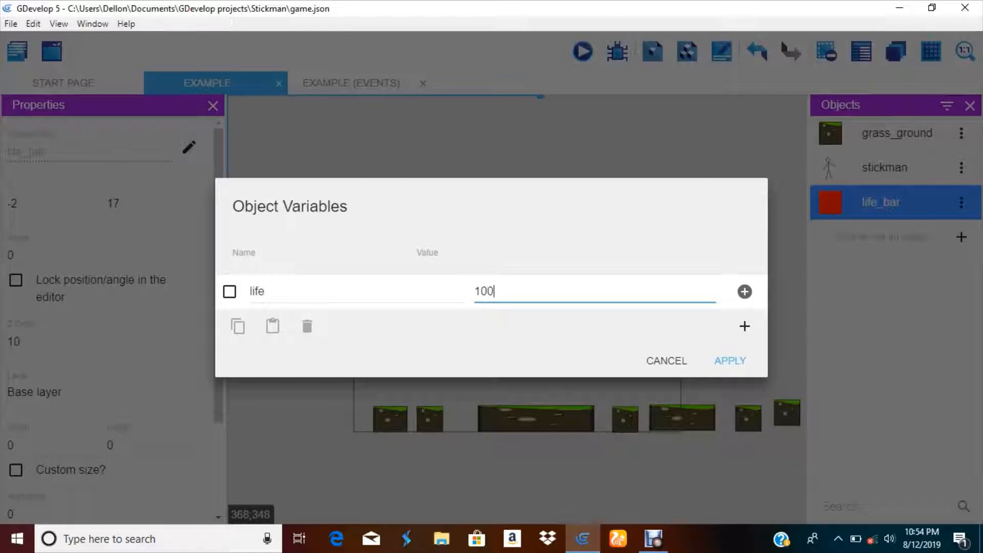
{"action": "left_click", "coordinate": [730, 361]}
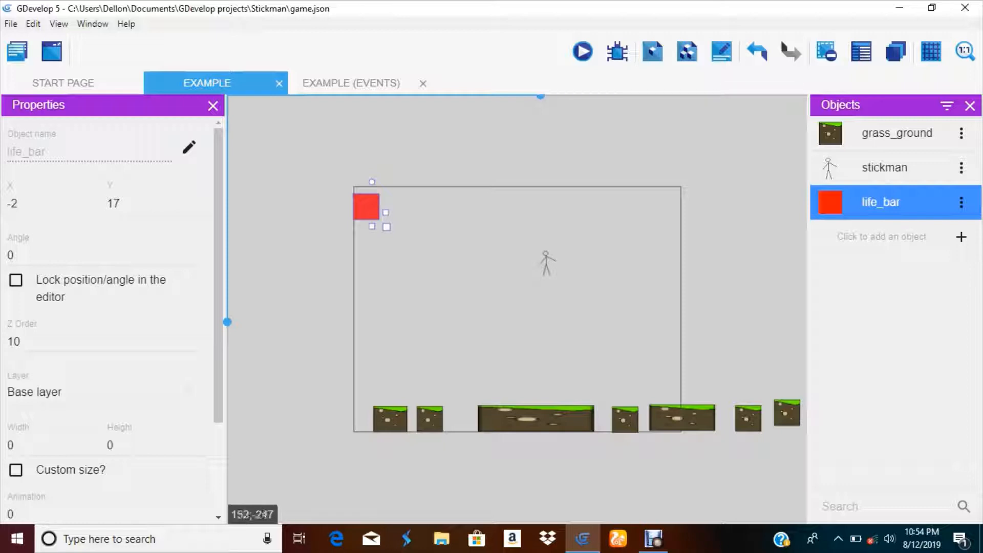
Add an event group named life_system to the EXAMPLE scene's events
{"action": "left_click", "coordinate": [344, 83]}
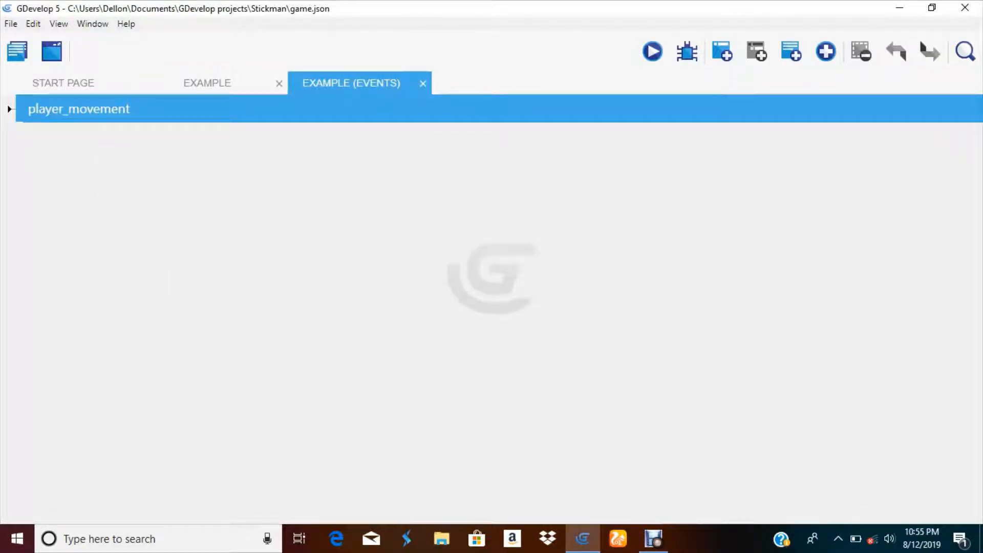
{"action": "left_click", "coordinate": [826, 52]}
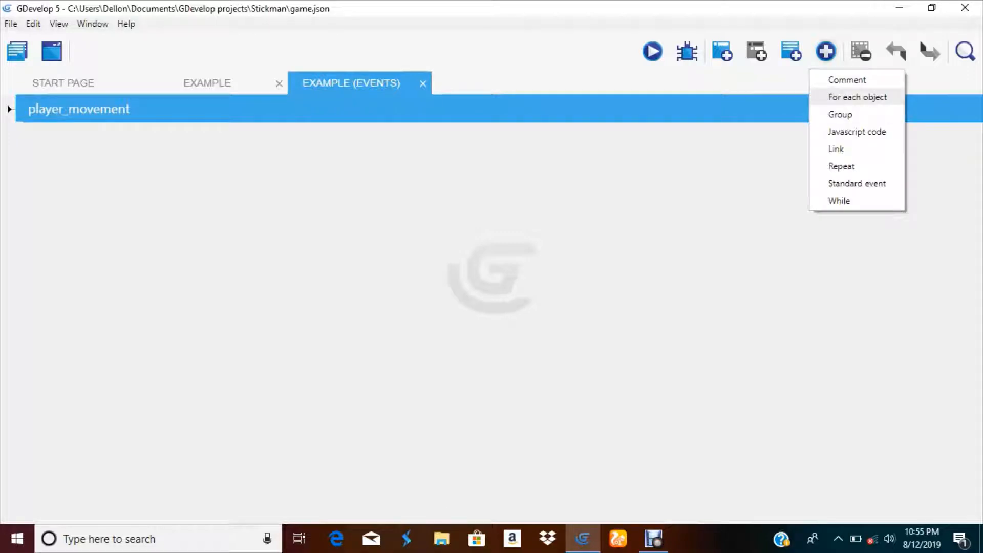
{"action": "left_click", "coordinate": [840, 112]}
{"action": "left_click", "coordinate": [88, 138]}
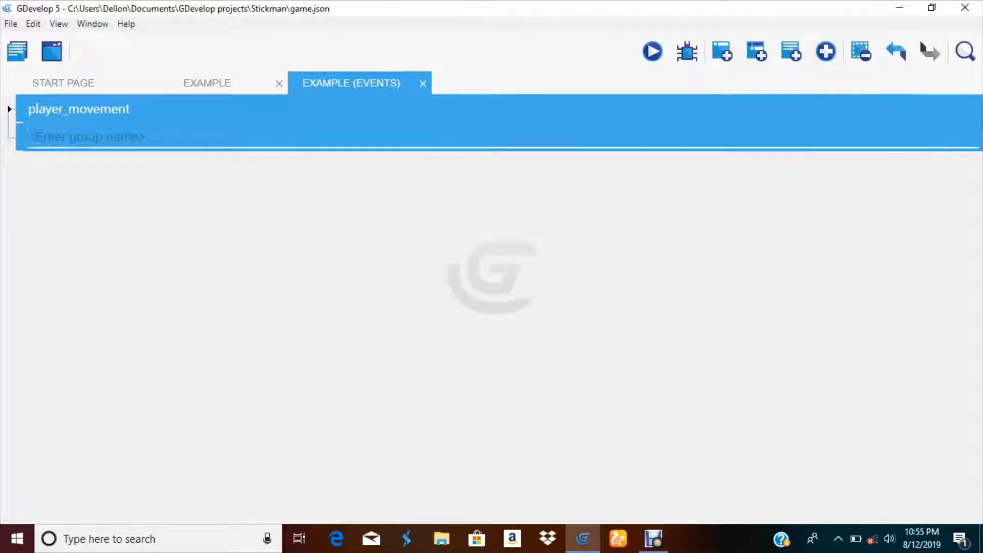
{"action": "type", "text": "life_system"}
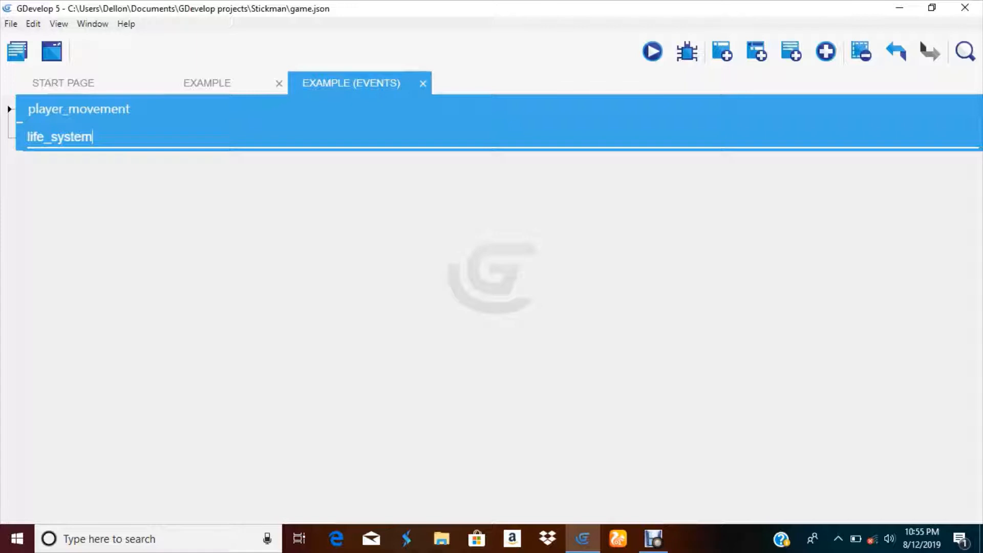
Add sub-events to the life_system group and start a Scale on X axis action for life_bar with the = (set to) sign
{"action": "double_click", "coordinate": [757, 51]}
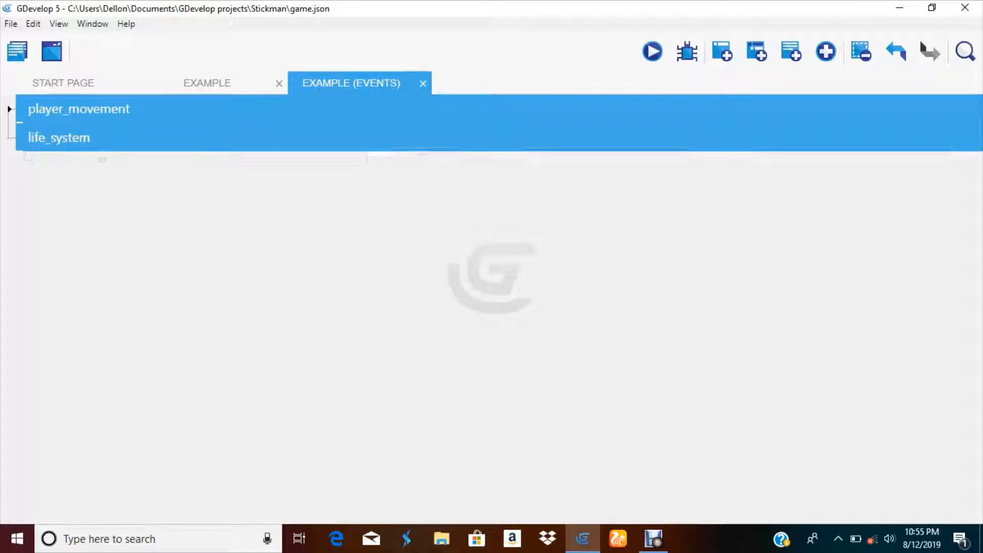
{"action": "left_click", "coordinate": [396, 159]}
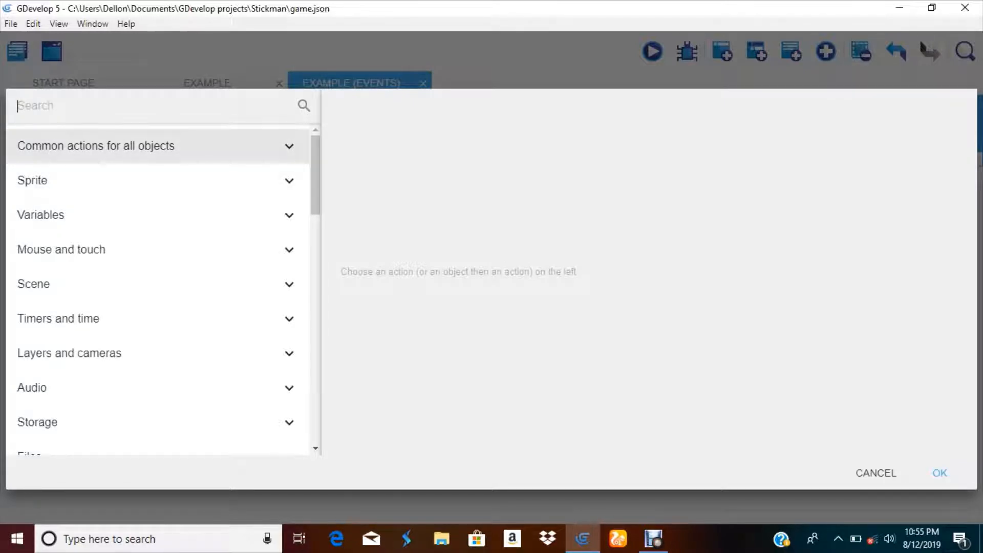
{"action": "left_click", "coordinate": [90, 146]}
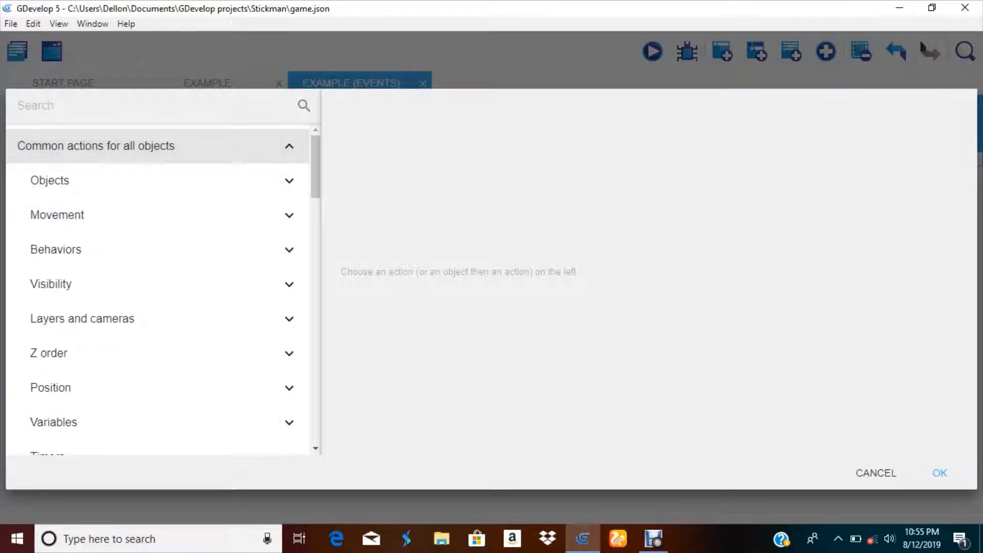
{"action": "left_click", "coordinate": [84, 149]}
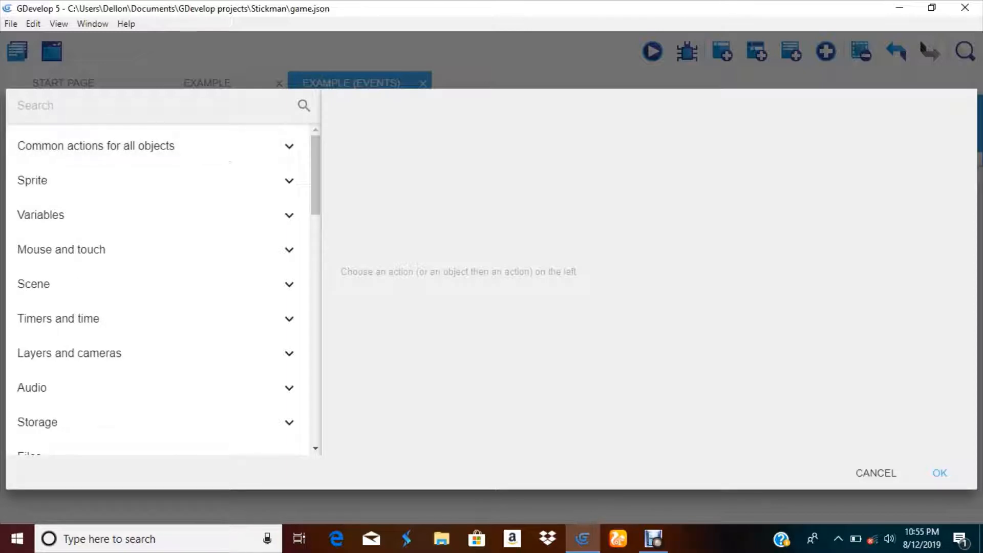
{"action": "type", "text": "size"}
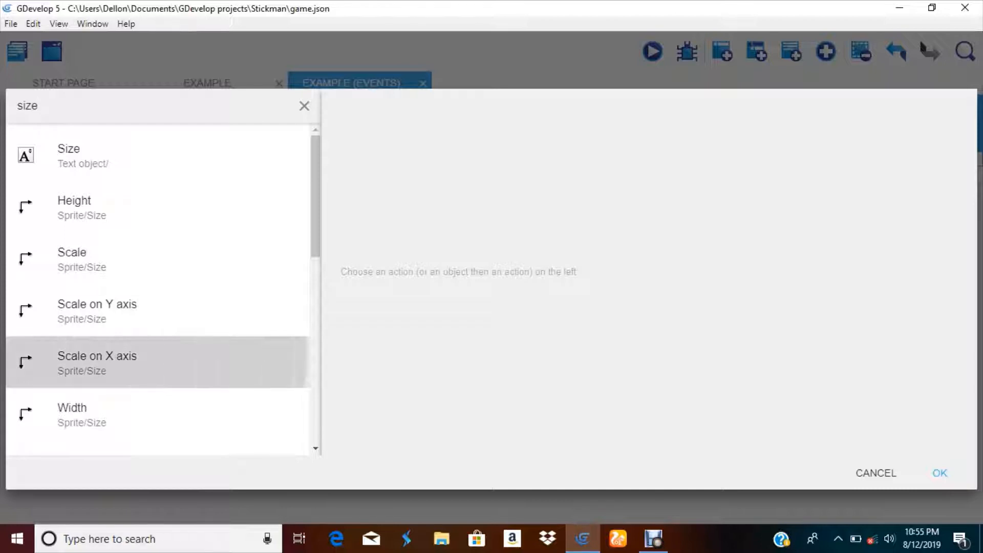
{"action": "left_click", "coordinate": [98, 362]}
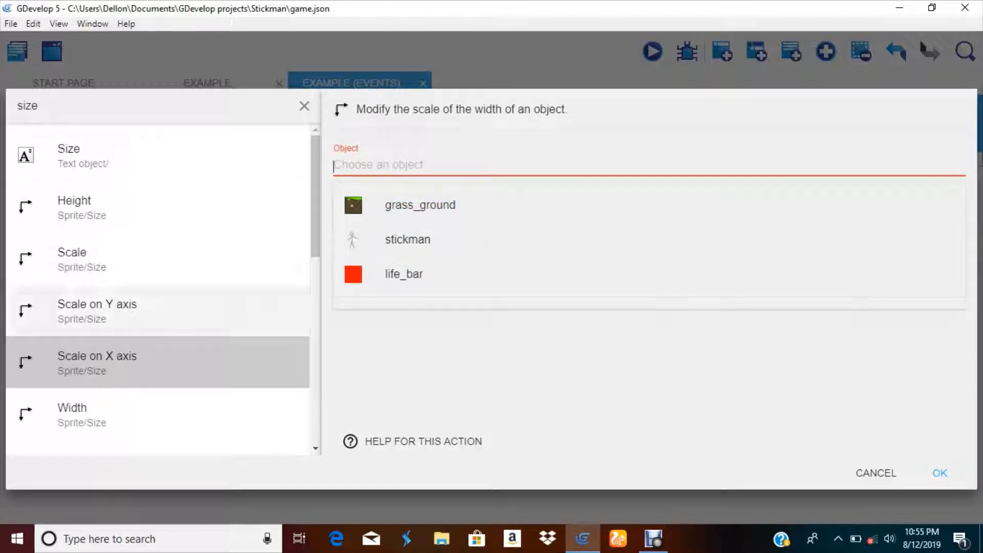
{"action": "key", "text": "Return"}
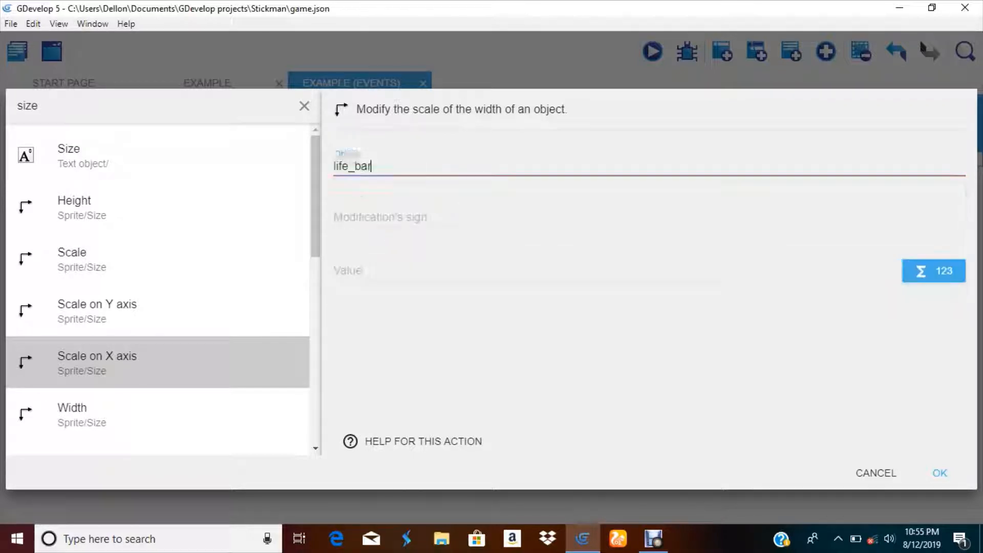
{"action": "left_click", "coordinate": [615, 217]}
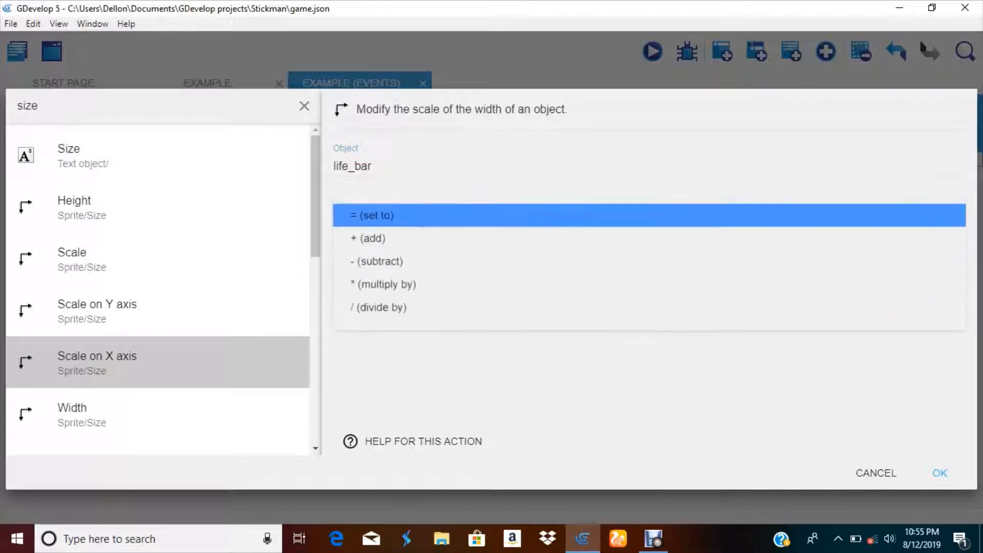
{"action": "left_click", "coordinate": [615, 216]}
Set the action's value to the stickman object's life variable, stickman.Variable(life), and preview the game
{"action": "left_click", "coordinate": [614, 270]}
{"action": "left_click", "coordinate": [934, 270]}
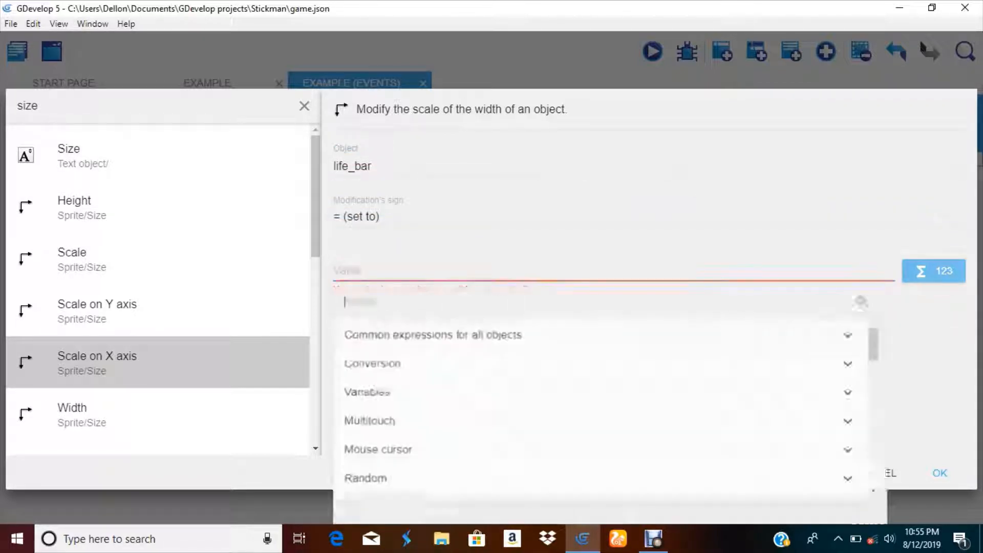
{"action": "left_click", "coordinate": [615, 345]}
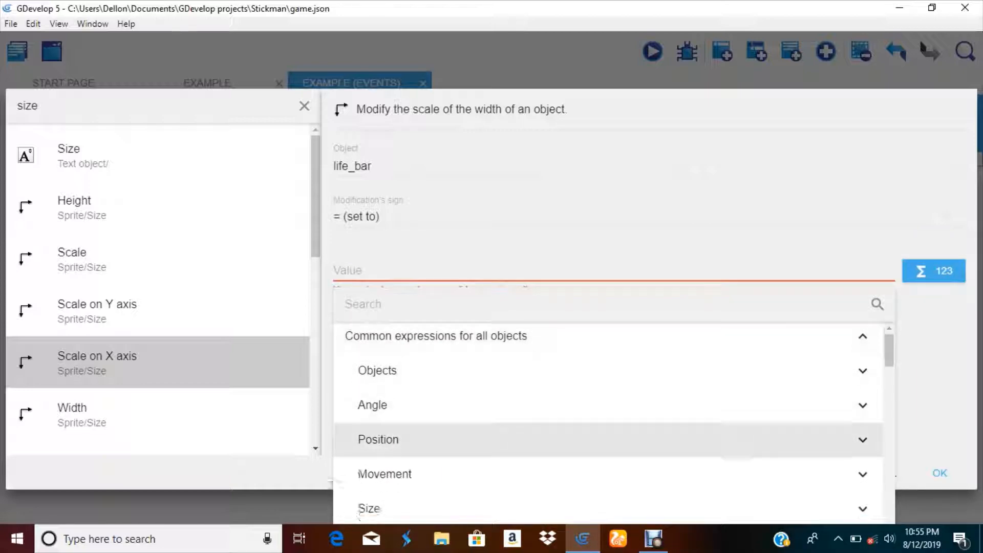
{"action": "scroll", "coordinate": [614, 442], "scroll_direction": "down", "scroll_amount": 3}
{"action": "left_click", "coordinate": [615, 441]}
{"action": "scroll", "coordinate": [491, 441], "scroll_direction": "down", "scroll_amount": 1}
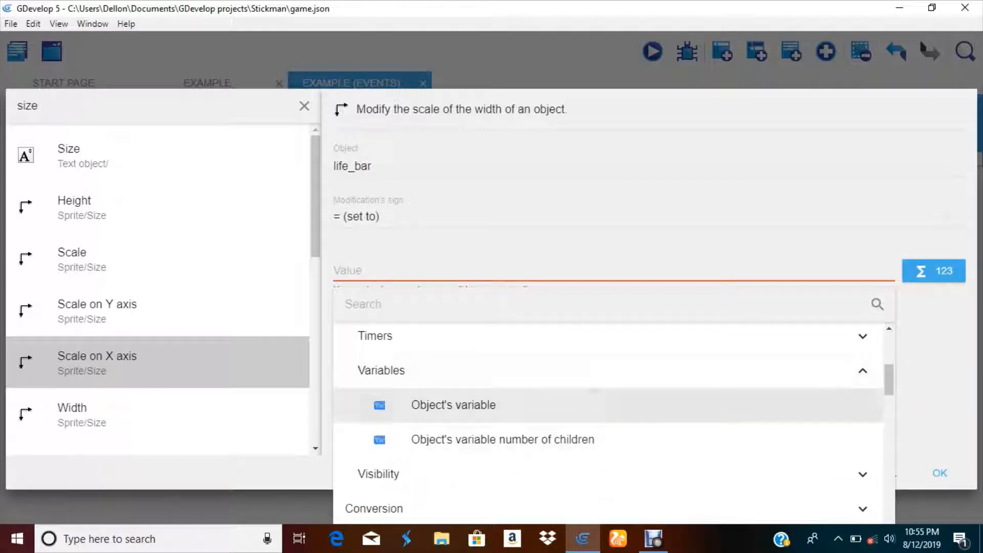
{"action": "left_click", "coordinate": [490, 405]}
{"action": "left_click", "coordinate": [490, 232]}
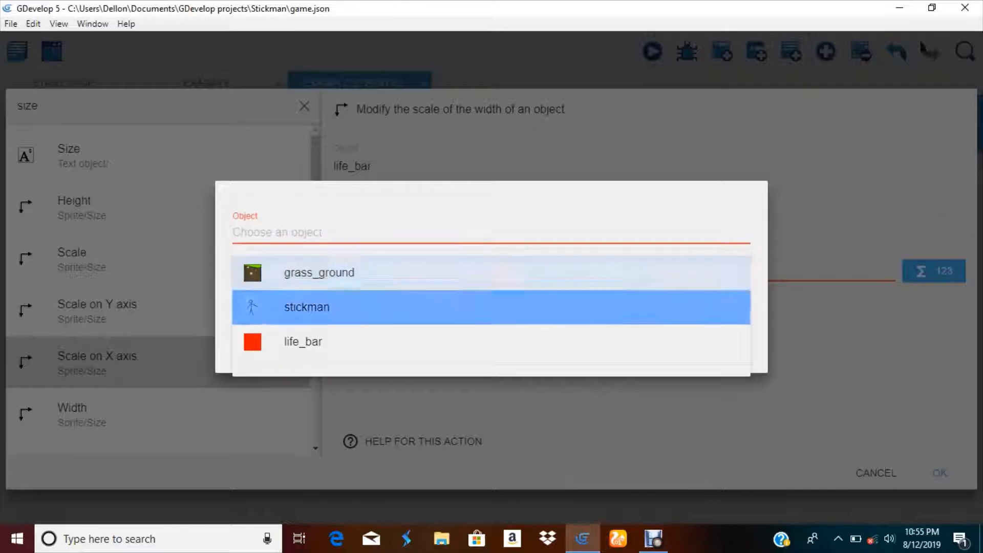
{"action": "left_click", "coordinate": [490, 308]}
{"action": "left_click", "coordinate": [454, 298]}
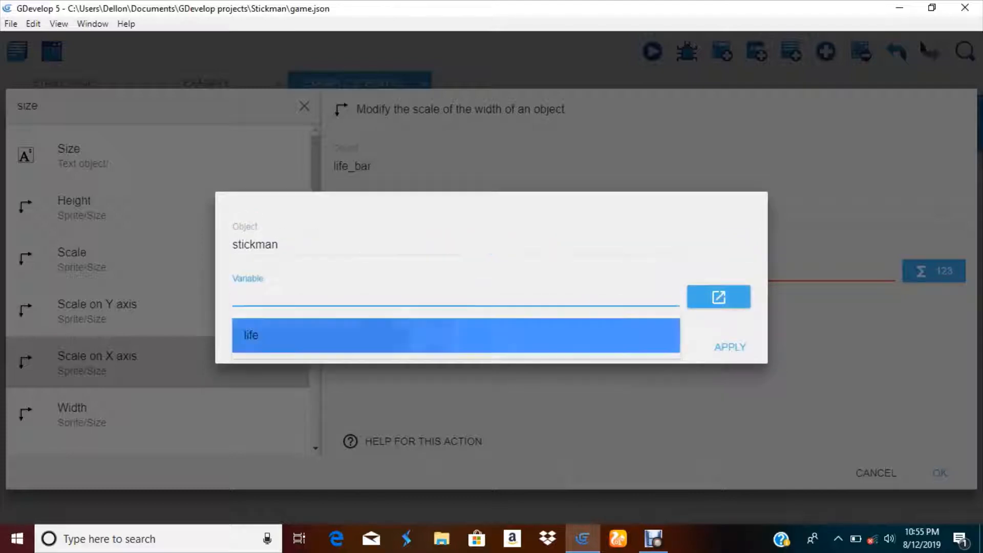
{"action": "left_click", "coordinate": [454, 335]}
{"action": "left_click", "coordinate": [730, 347]}
{"action": "left_click", "coordinate": [940, 472]}
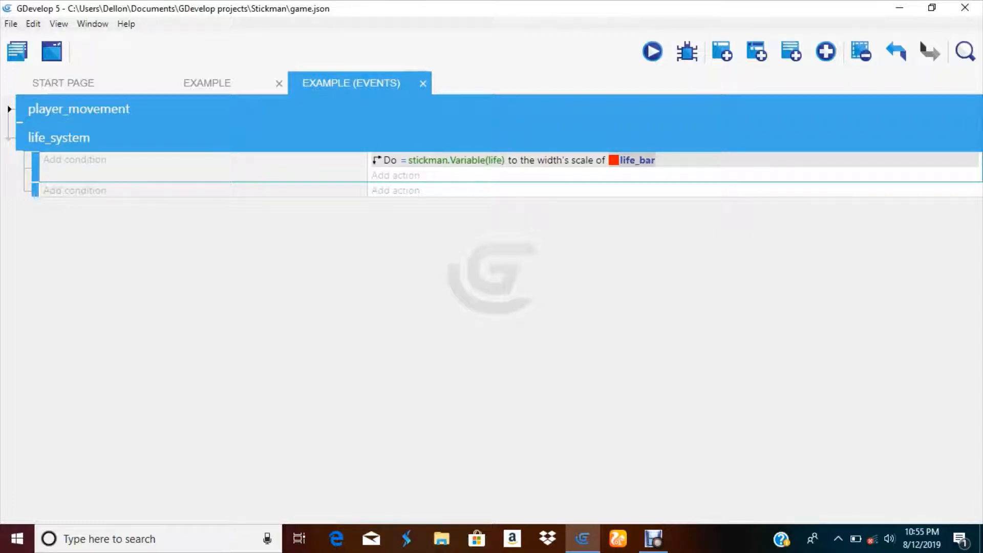
{"action": "left_click", "coordinate": [652, 51]}
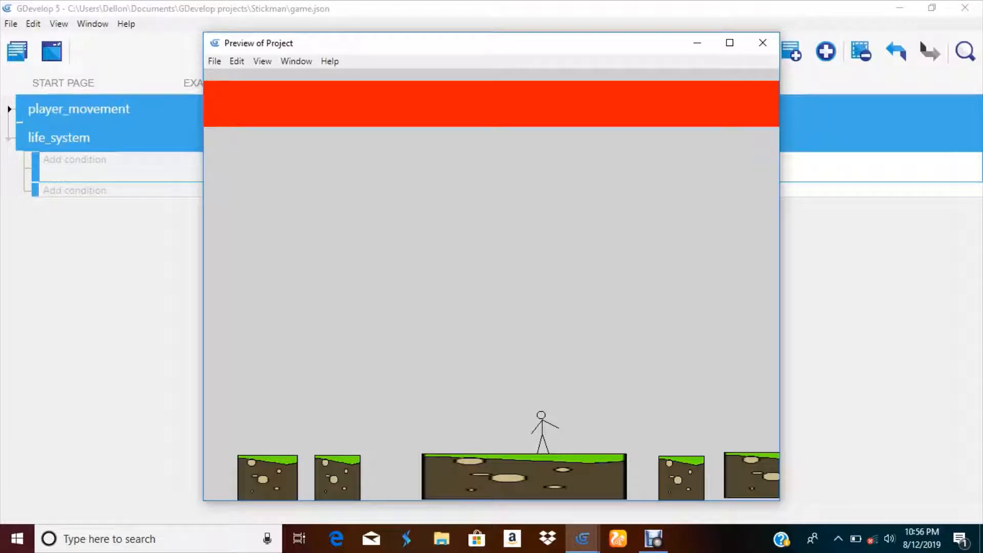
{"action": "left_click", "coordinate": [763, 42]}
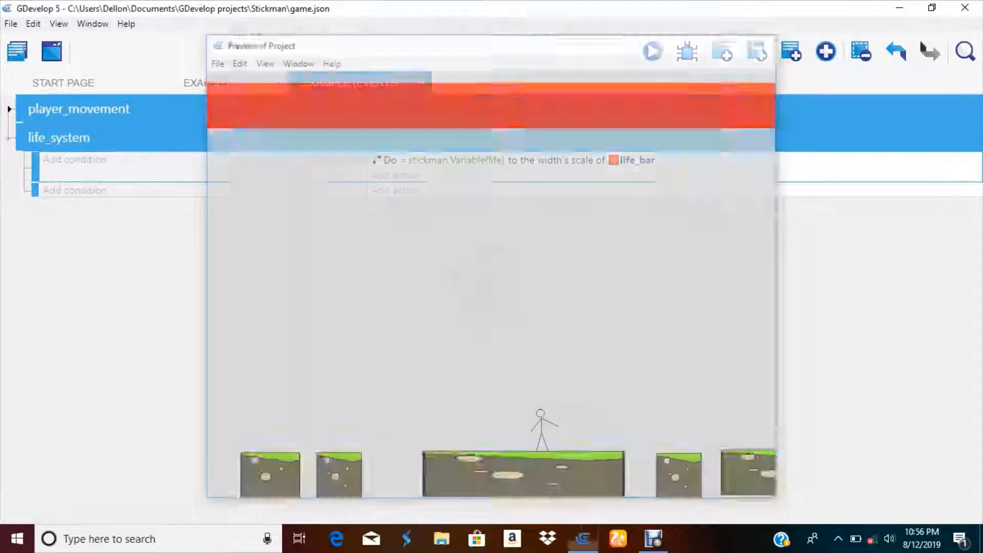
Change the life_bar width scale value to stickman.Variable(life)/50 and preview the game
{"action": "double_click", "coordinate": [563, 160]}
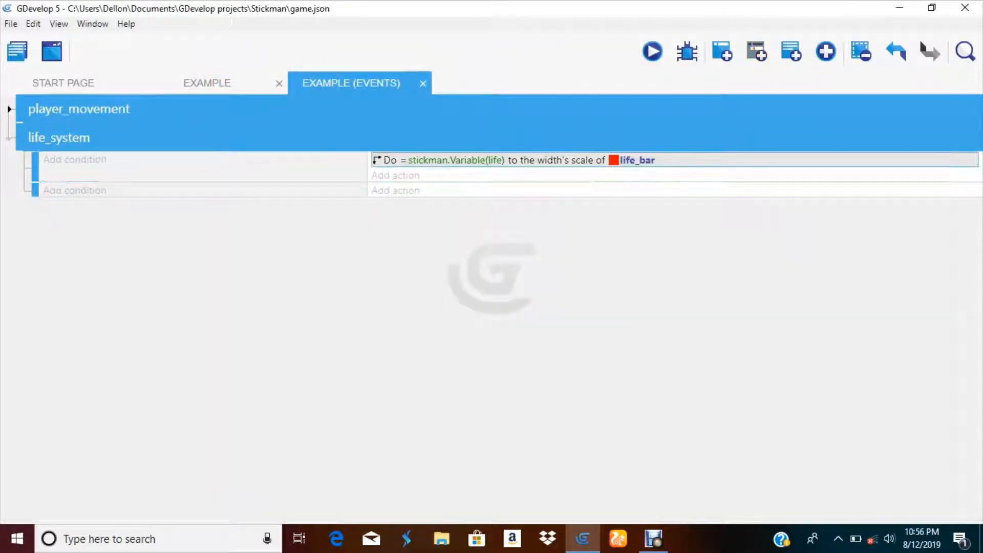
{"action": "left_click", "coordinate": [494, 270]}
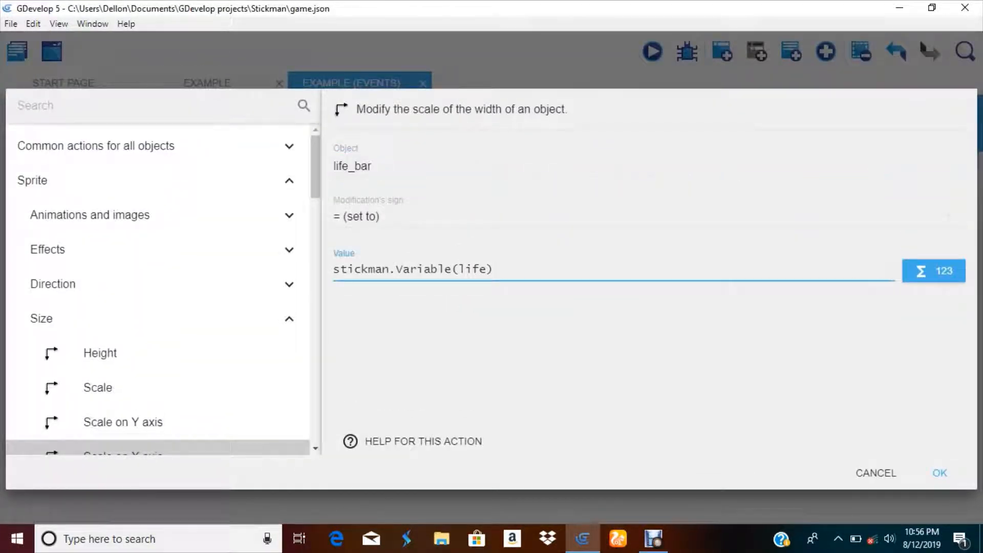
{"action": "type", "text": "?"}
{"action": "key", "text": "BackSpace"}
{"action": "type", "text": "/50"}
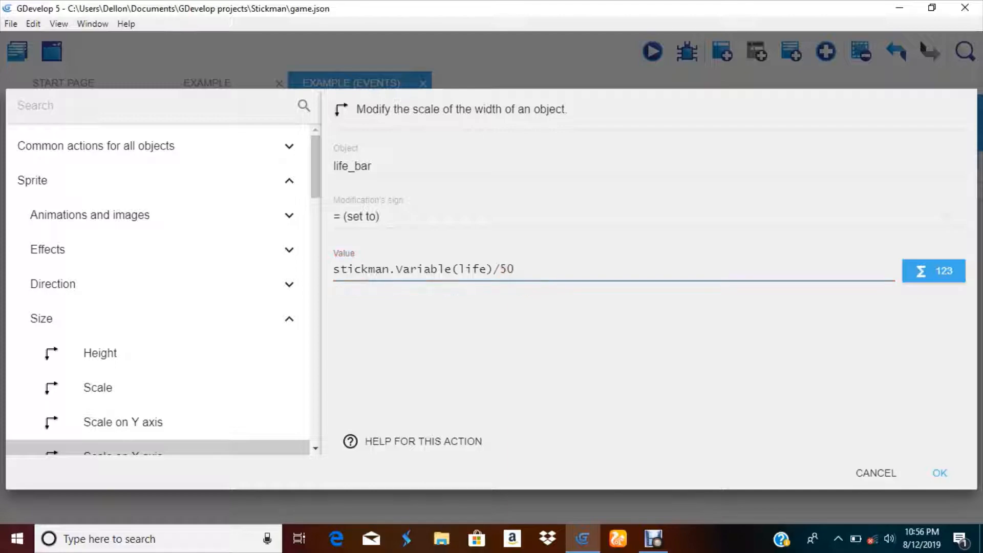
{"action": "key", "text": "Return"}
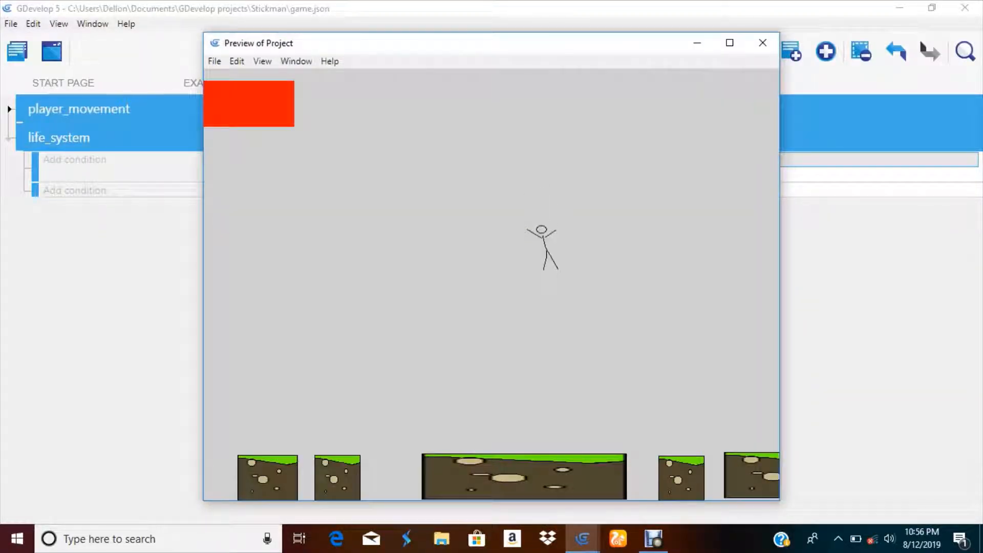
{"action": "left_click", "coordinate": [763, 43]}
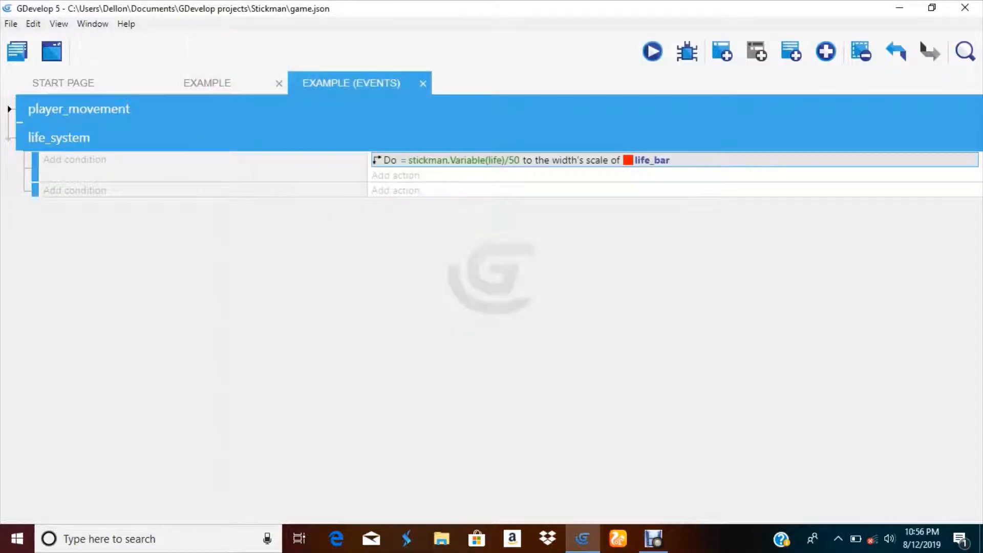
Adjust the life_bar instance in the scene to X 46, Y 17 with a size of 64 by 9, and preview the game
{"action": "left_click", "coordinate": [207, 83]}
{"action": "left_click_drag", "start_coordinate": [366, 206], "coordinate": [406, 203]}
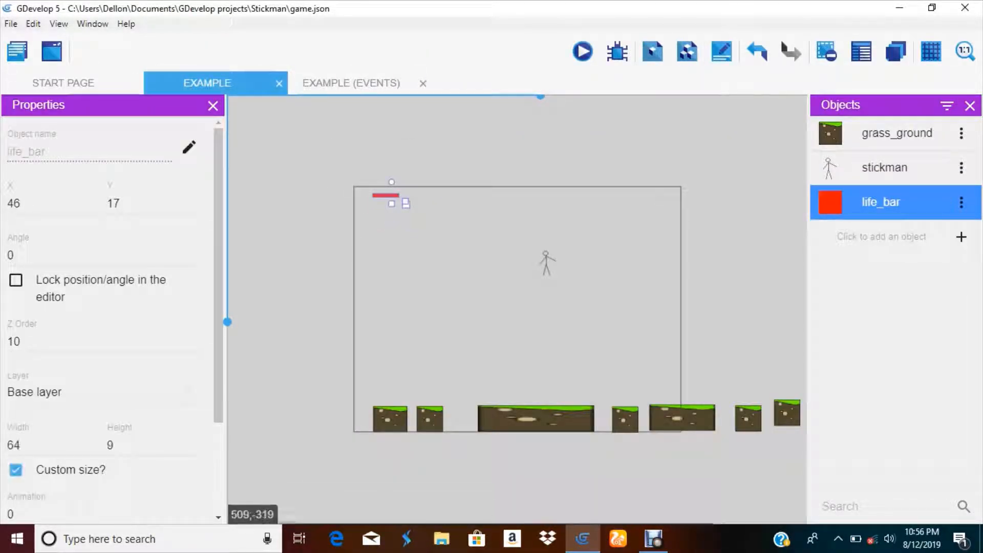
{"action": "left_click", "coordinate": [582, 51]}
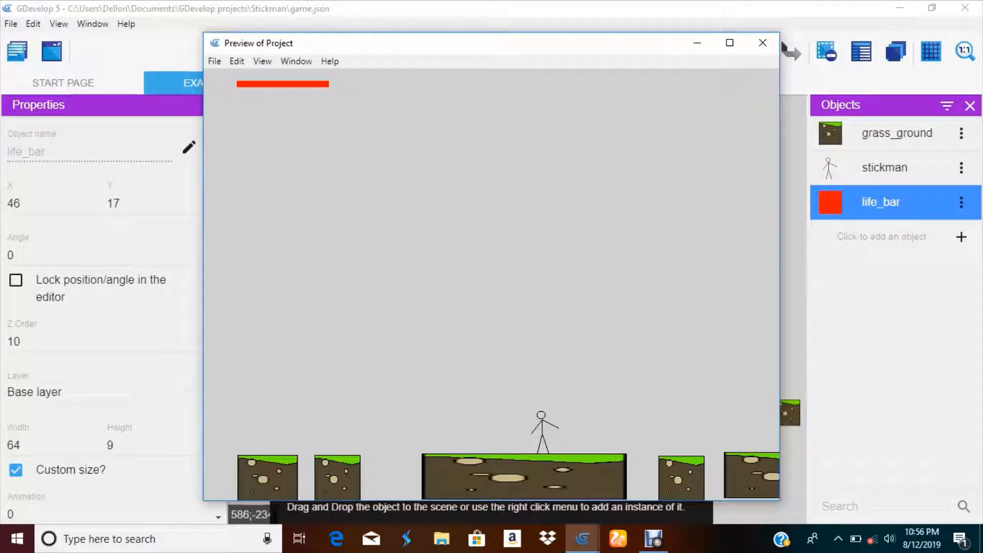
{"action": "left_click", "coordinate": [763, 43]}
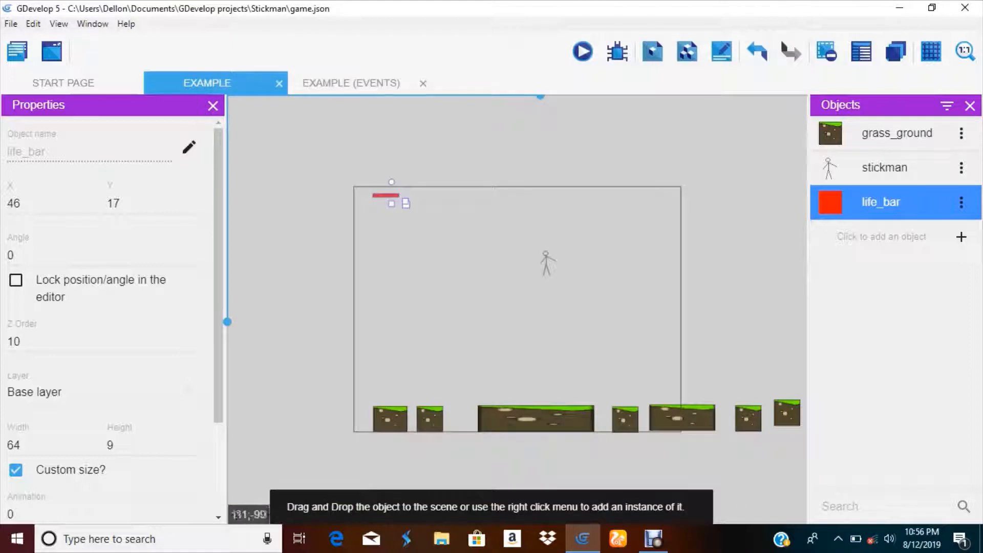
Add an action centering the camera on stickman to the last empty event of player_movement, and preview the game
{"action": "left_click", "coordinate": [352, 83]}
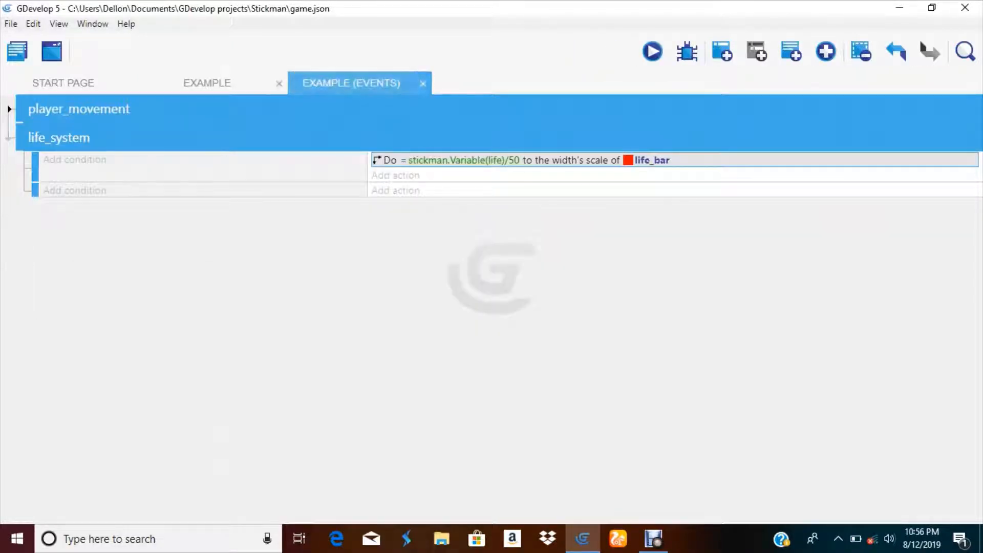
{"action": "left_click", "coordinate": [9, 109]}
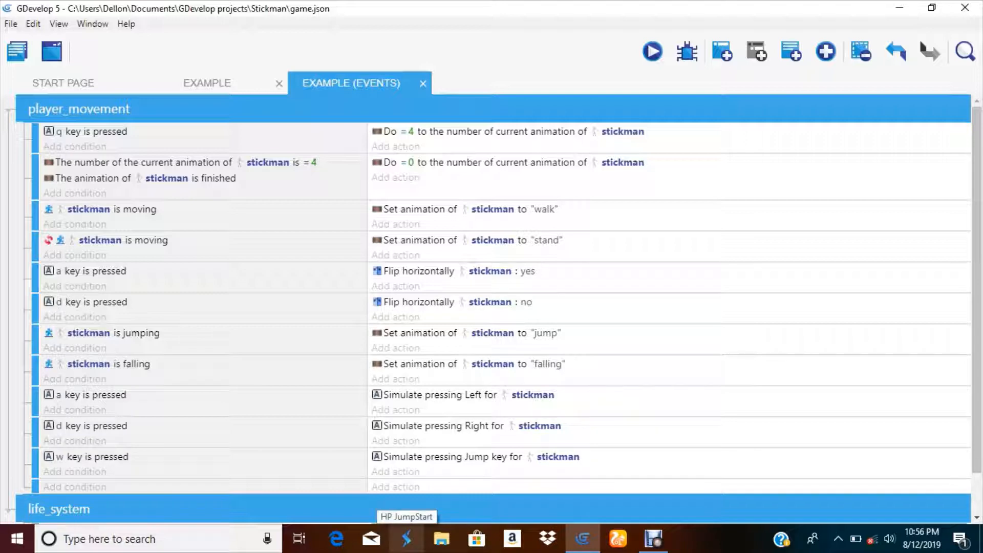
{"action": "left_click", "coordinate": [395, 486]}
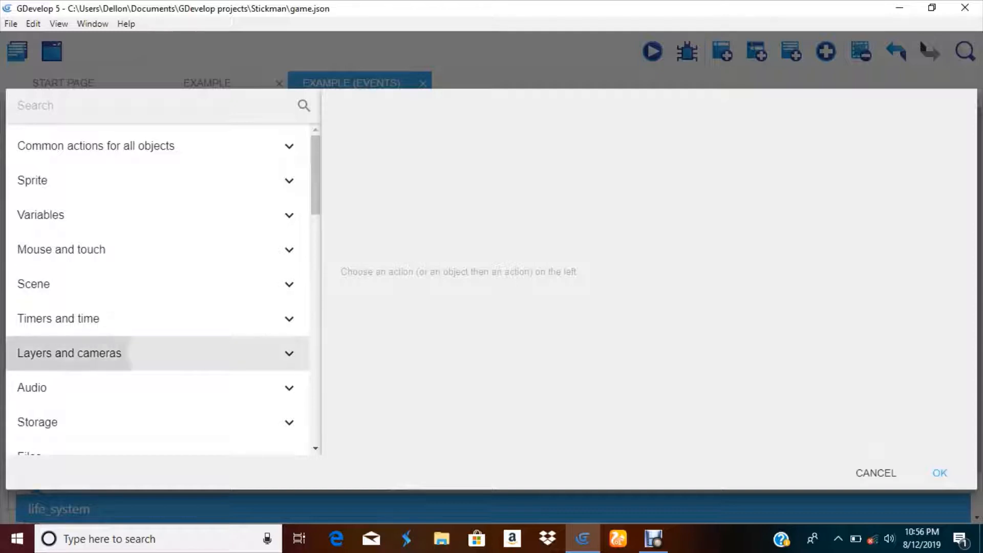
{"action": "left_click", "coordinate": [129, 353]}
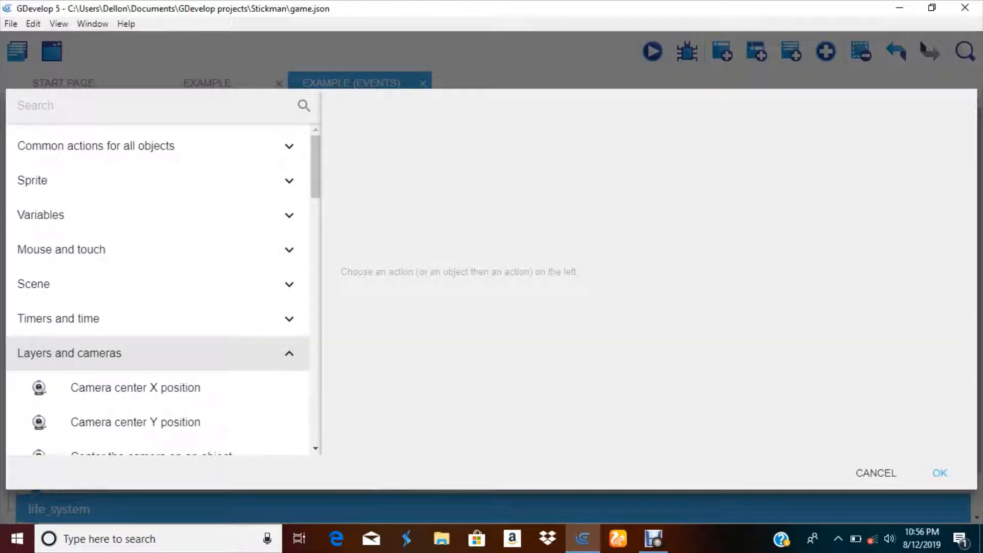
{"action": "scroll", "coordinate": [154, 287], "scroll_direction": "down", "scroll_amount": 3}
{"action": "left_click", "coordinate": [151, 312]}
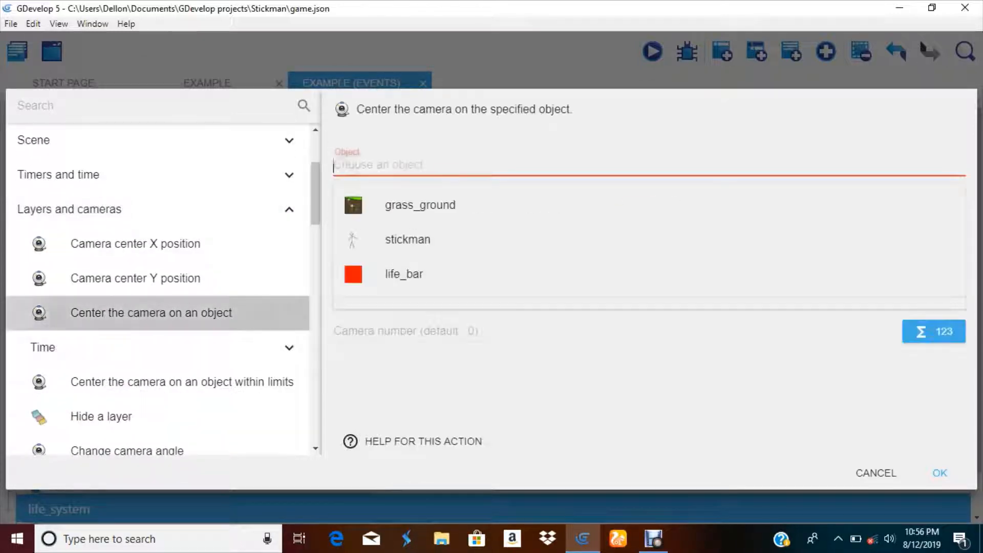
{"action": "key", "text": "Up"}
{"action": "key", "text": "Up"}
{"action": "key", "text": "Return"}
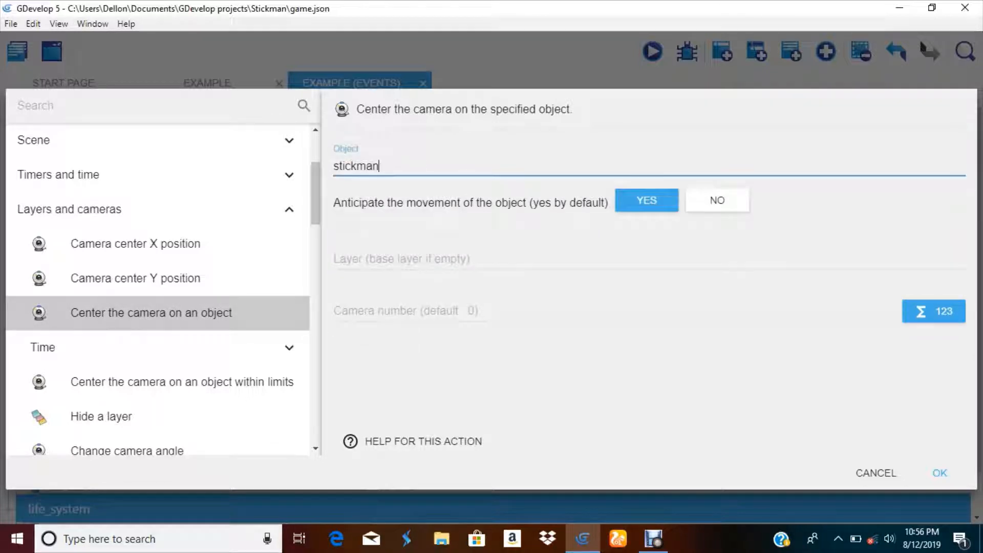
{"action": "left_click", "coordinate": [940, 472]}
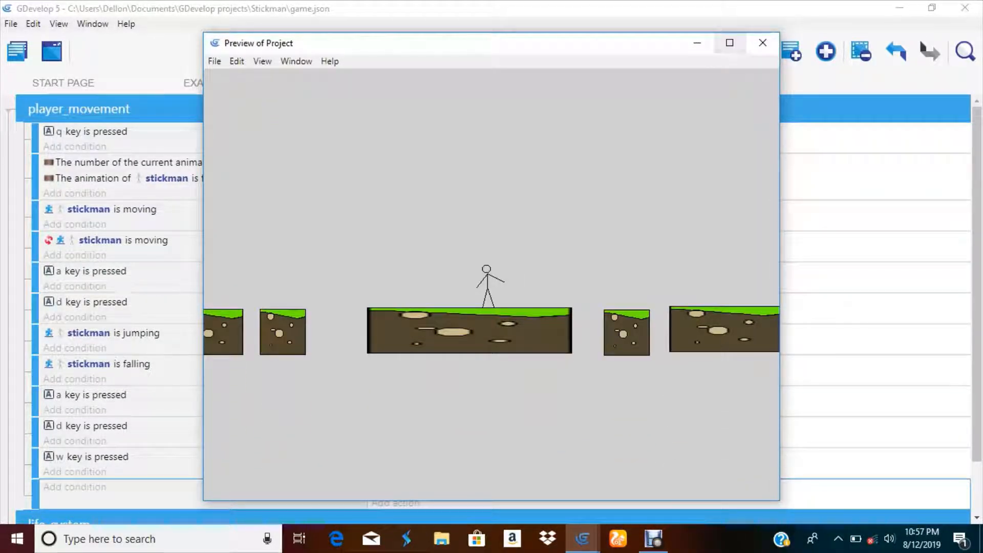
{"action": "left_click", "coordinate": [762, 42]}
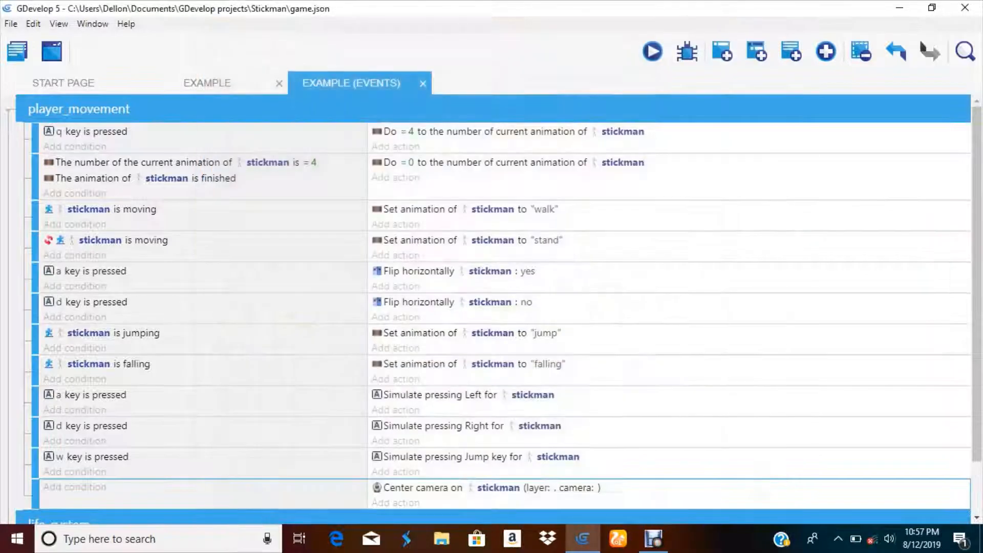
Add a new layer to the EXAMPLE scene's layer list
{"action": "left_click", "coordinate": [207, 83]}
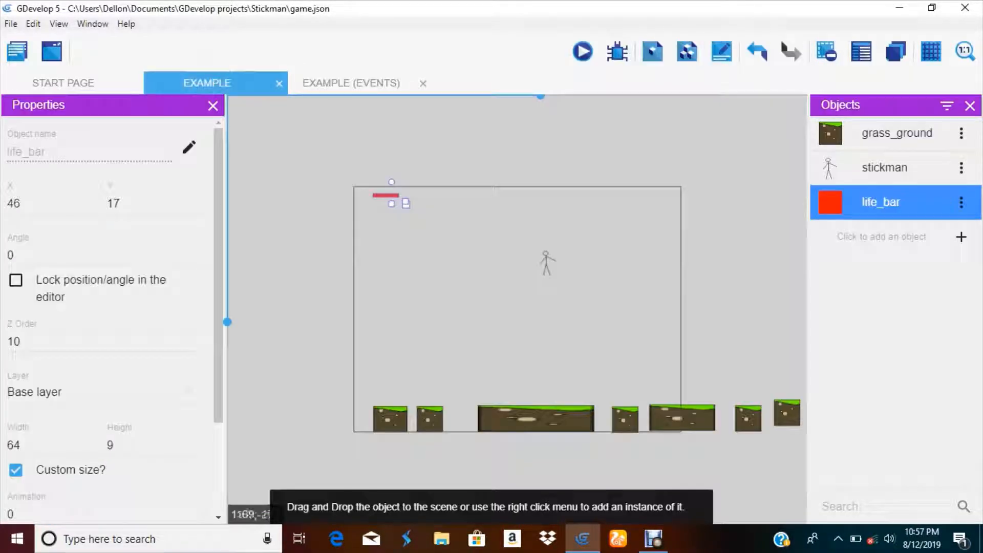
{"action": "left_click", "coordinate": [895, 51]}
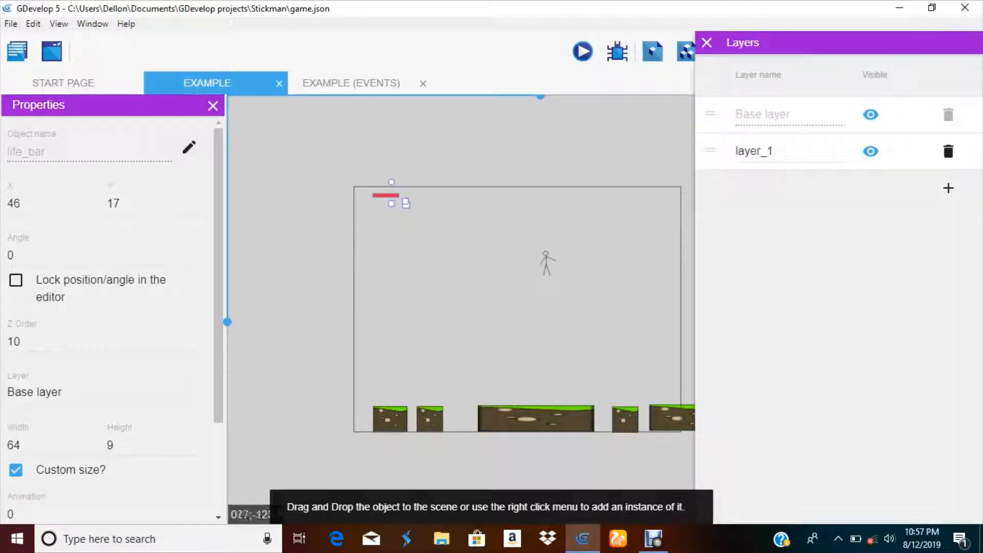
{"action": "double_click", "coordinate": [771, 151]}
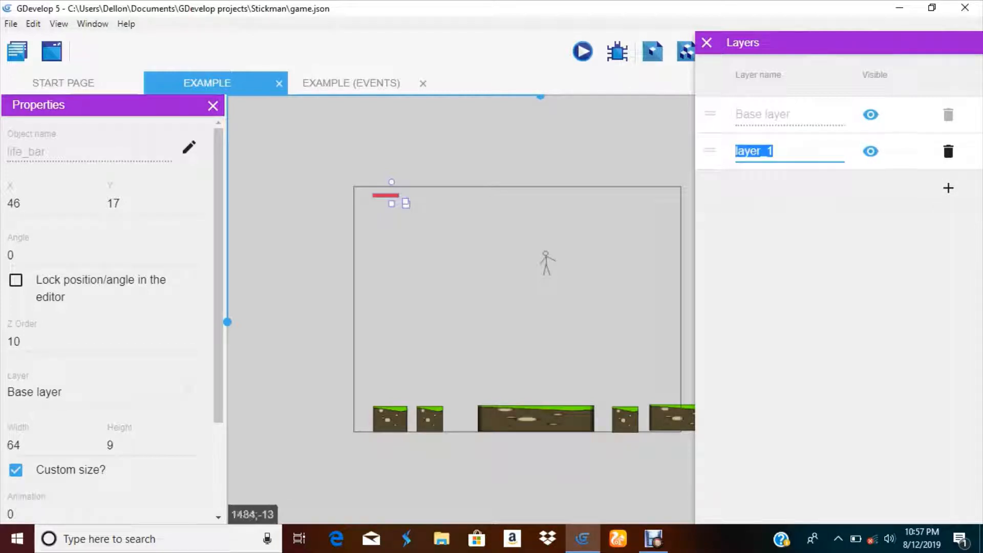
{"action": "left_click", "coordinate": [948, 188]}
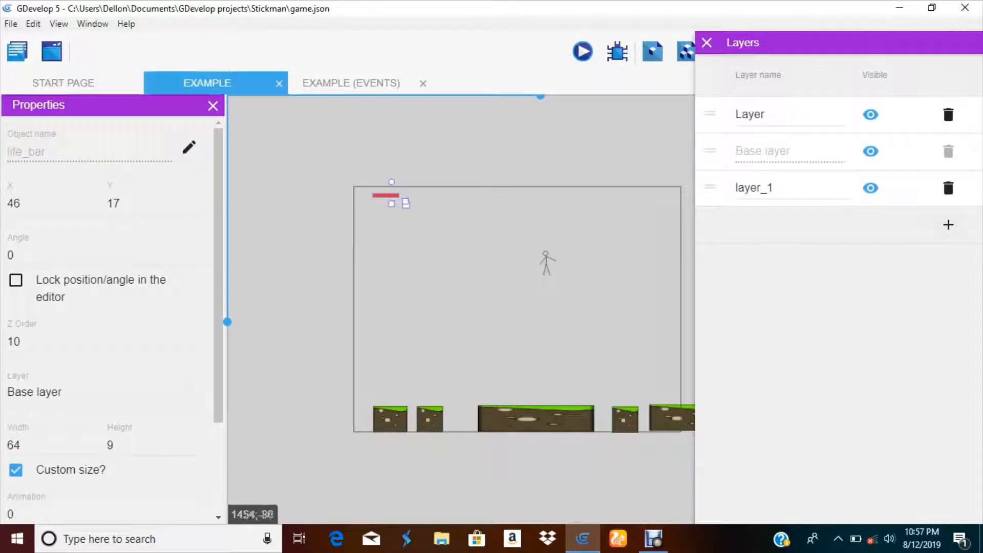
{"action": "left_click", "coordinate": [948, 114]}
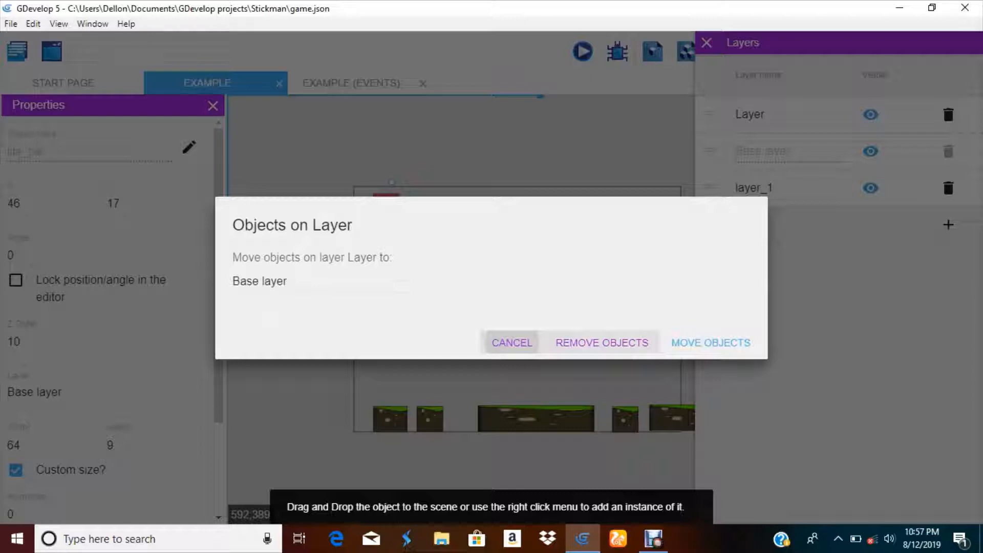
{"action": "left_click", "coordinate": [514, 343]}
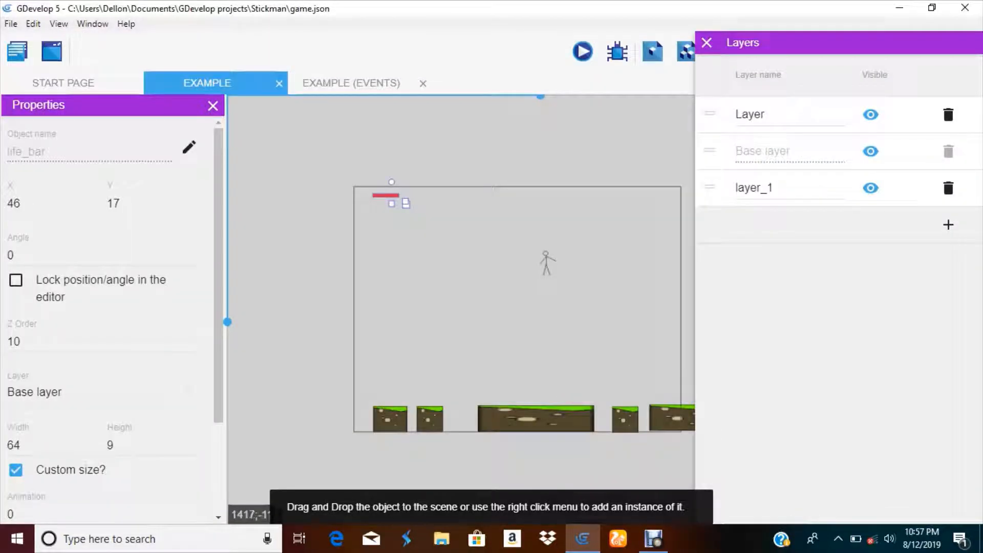
{"action": "left_click", "coordinate": [949, 114]}
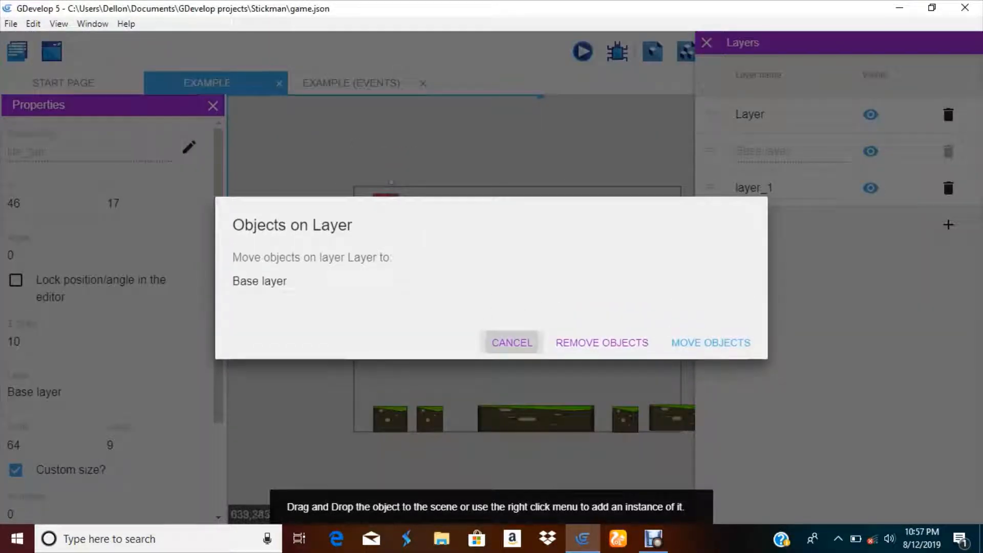
{"action": "left_click", "coordinate": [512, 343]}
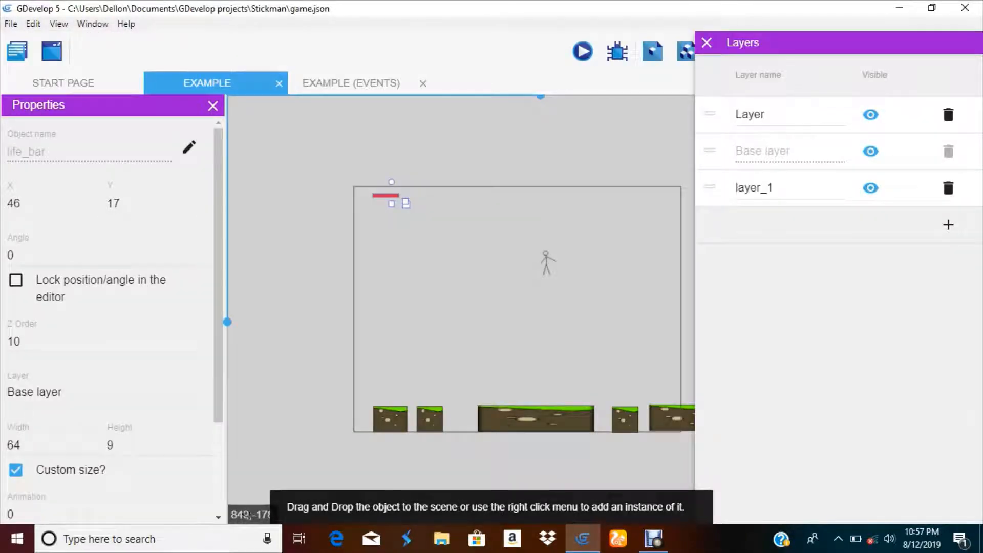
Move the new layer below layer_1 in the layer order and assign the life_bar instance to layer_1
{"action": "left_click_drag", "start_coordinate": [710, 114], "coordinate": [725, 184]}
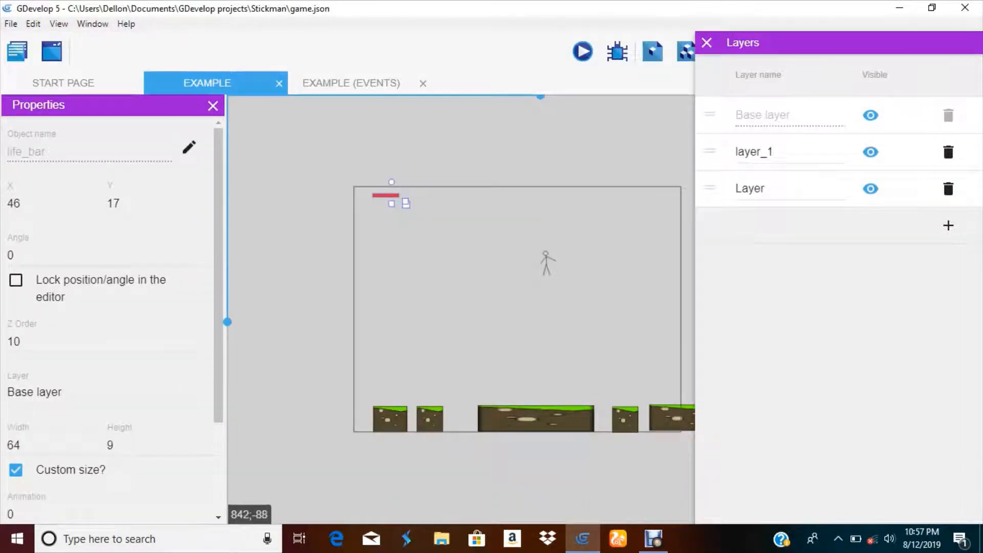
{"action": "left_click", "coordinate": [706, 43]}
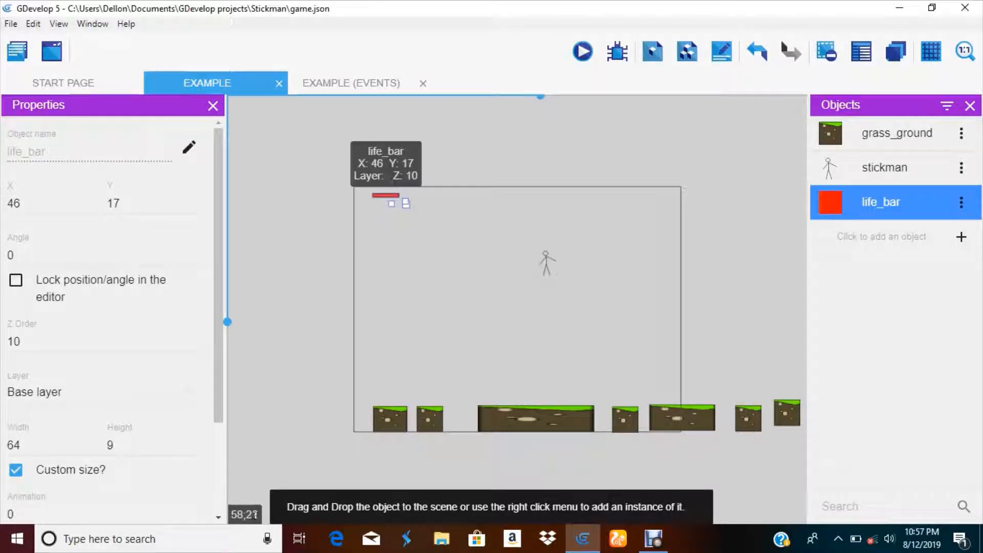
{"action": "left_click", "coordinate": [172, 392]}
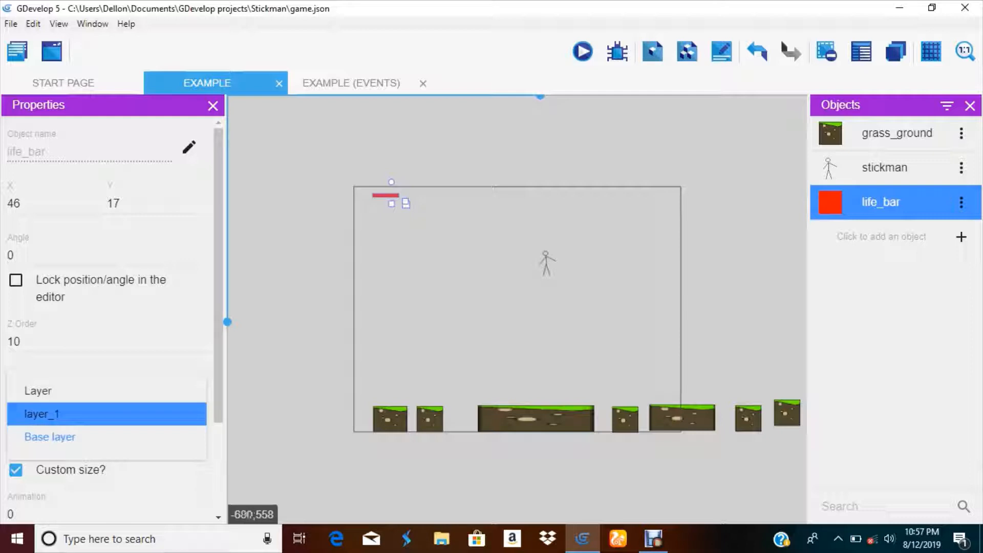
{"action": "left_click", "coordinate": [56, 414]}
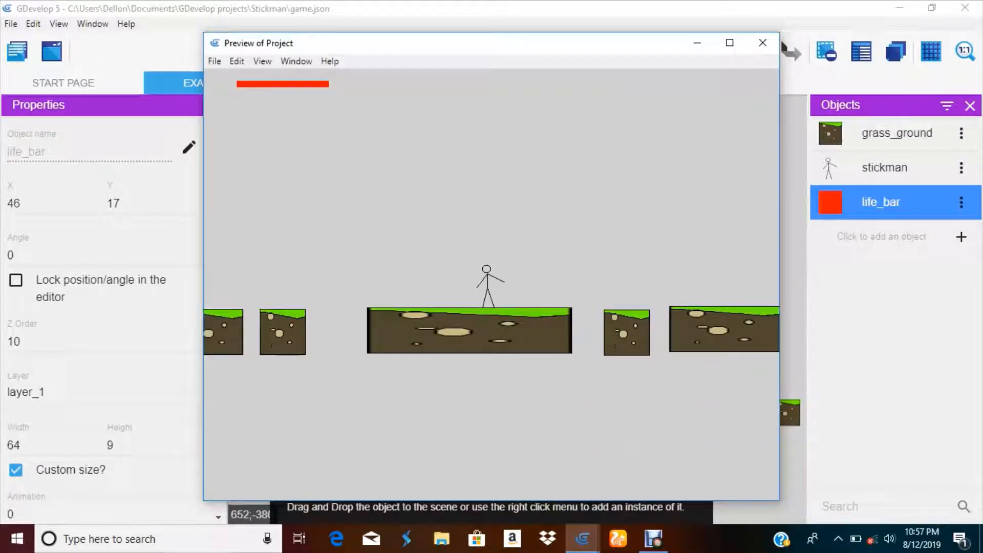
Preview the game, moving and jumping stickman across the ground blocks to check how life_bar behaves while the camera follows
{"action": "key", "text": "Left"}
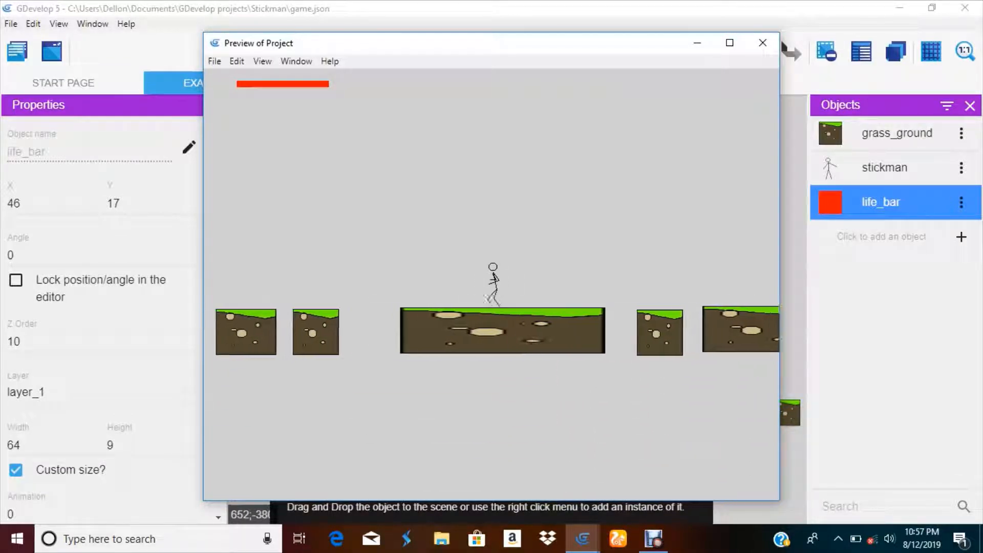
{"action": "key", "text": "Right"}
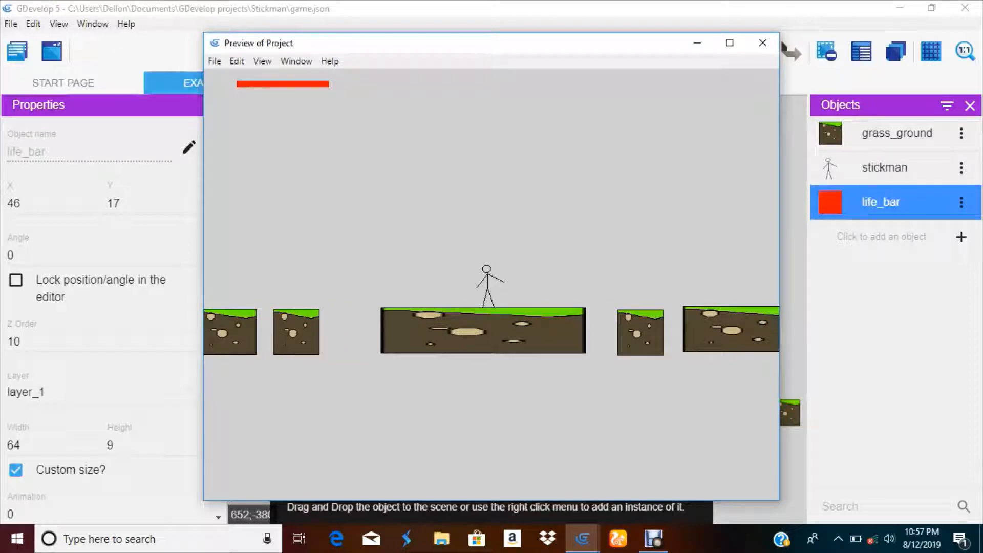
{"action": "key", "text": "space"}
{"action": "key", "text": "space"}
{"action": "key", "text": "space"}
{"action": "key", "text": "Right"}
{"action": "key", "text": "Right"}
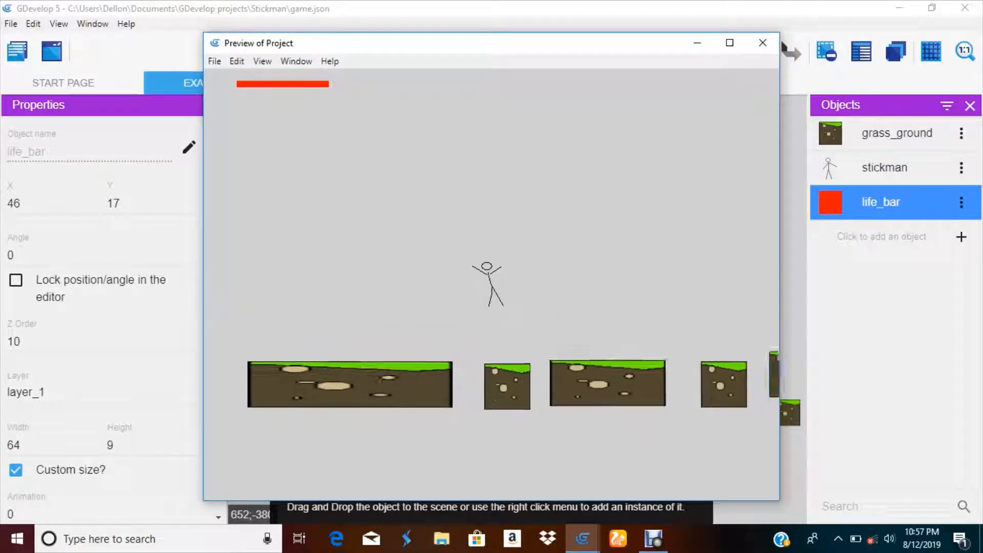
{"action": "key", "text": "space"}
{"action": "key", "text": "Left"}
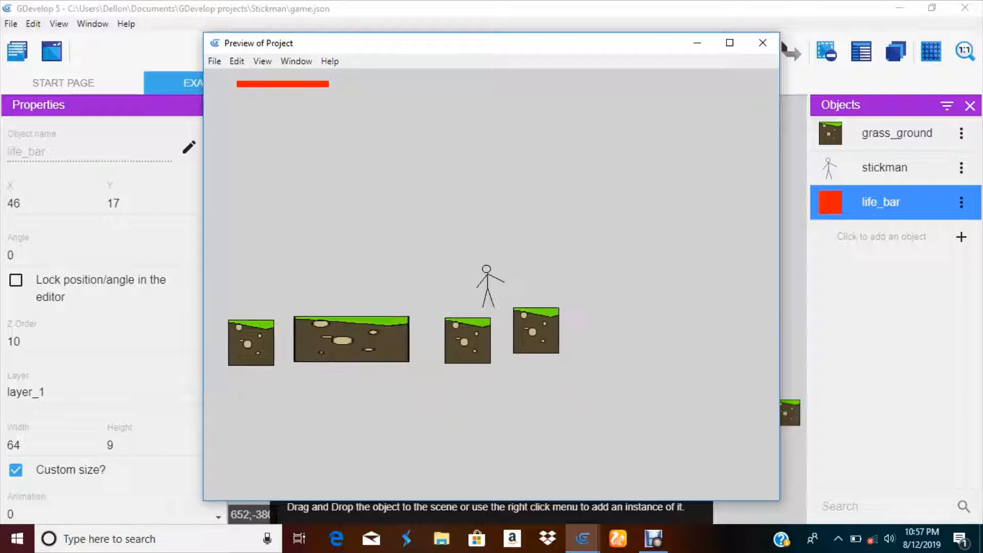
{"action": "key", "text": "space"}
{"action": "key", "text": "space"}
{"action": "key", "text": "space"}
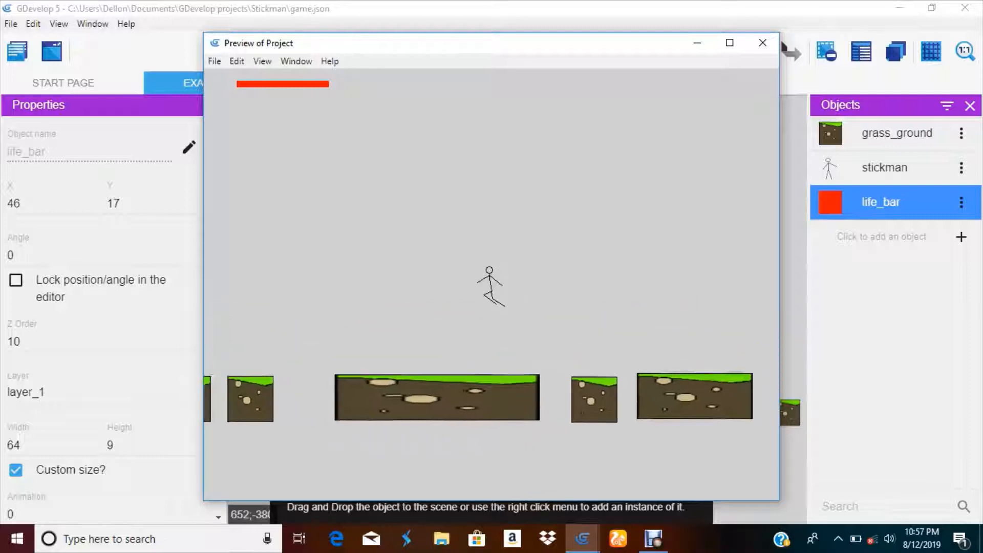
{"action": "key", "text": "space"}
{"action": "key", "text": "Right"}
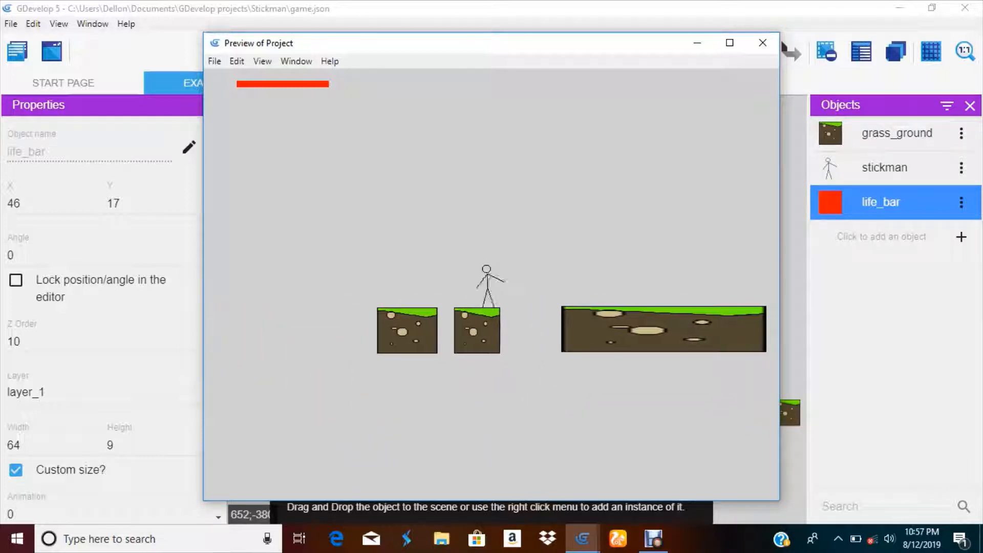
{"action": "key", "text": "Right"}
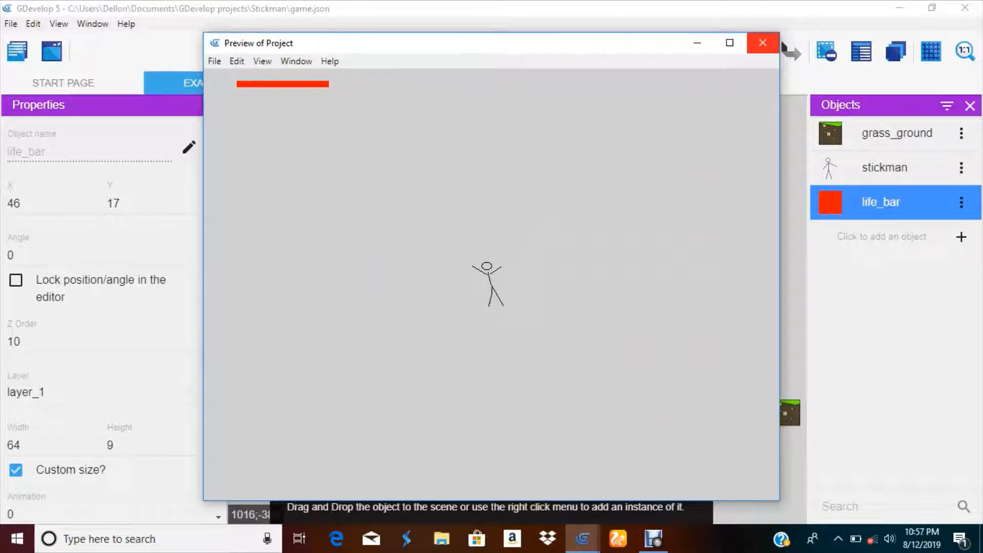
{"action": "left_click", "coordinate": [763, 42]}
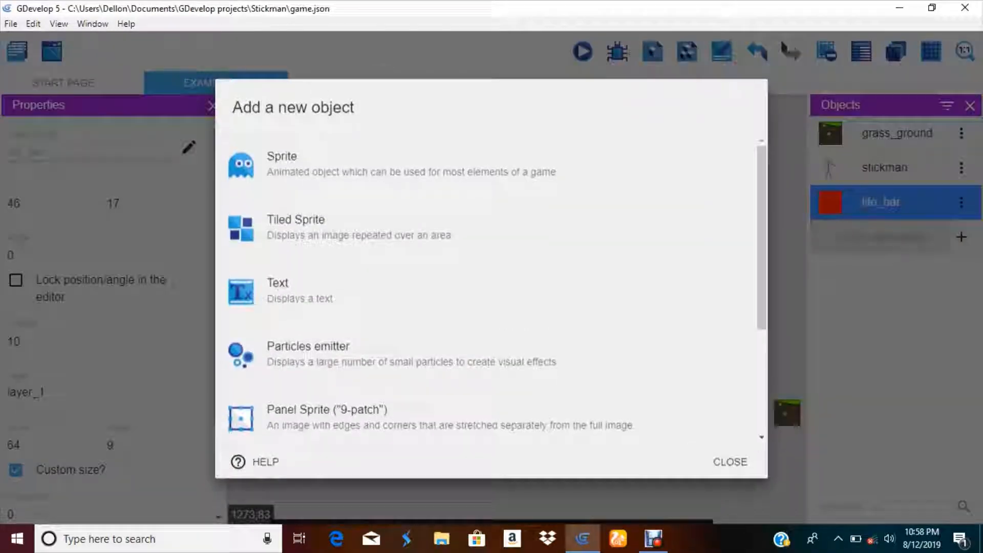
Create a sprite object named bar with a single frame filled with solid black in Piskel
{"action": "left_click", "coordinate": [880, 236]}
{"action": "left_click", "coordinate": [410, 177]}
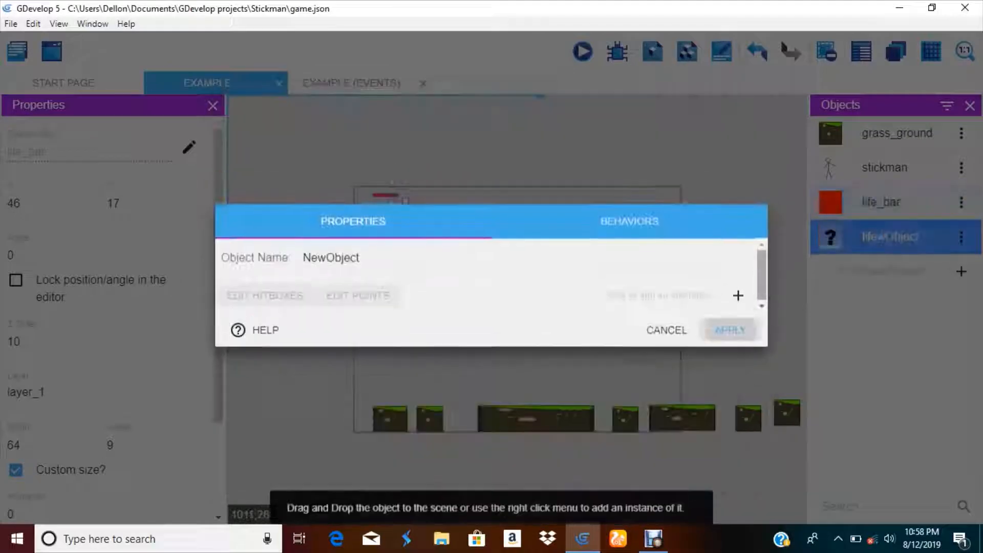
{"action": "left_click", "coordinate": [429, 255]}
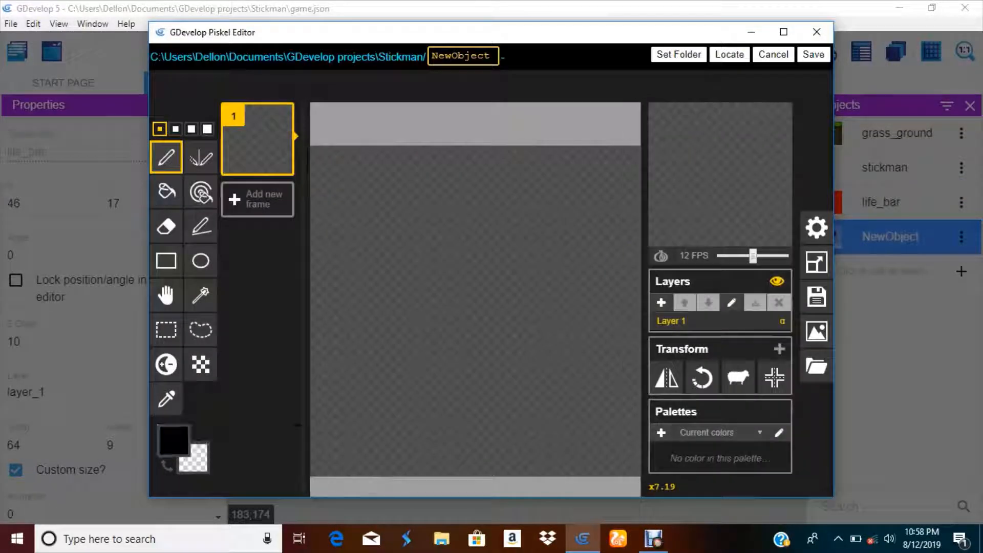
{"action": "left_click", "coordinate": [166, 191]}
{"action": "left_click", "coordinate": [471, 307]}
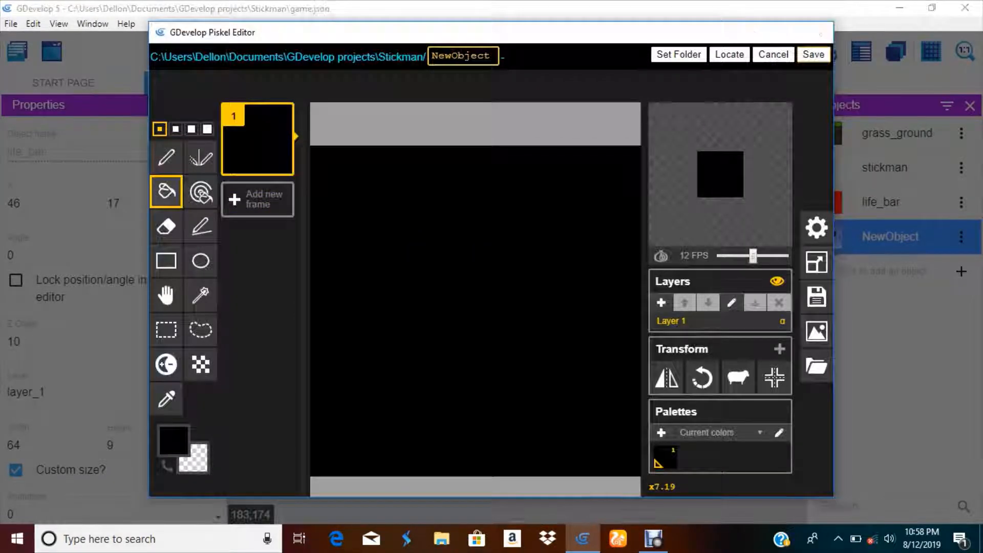
{"action": "left_click", "coordinate": [813, 55]}
{"action": "key", "text": "BackSpace"}
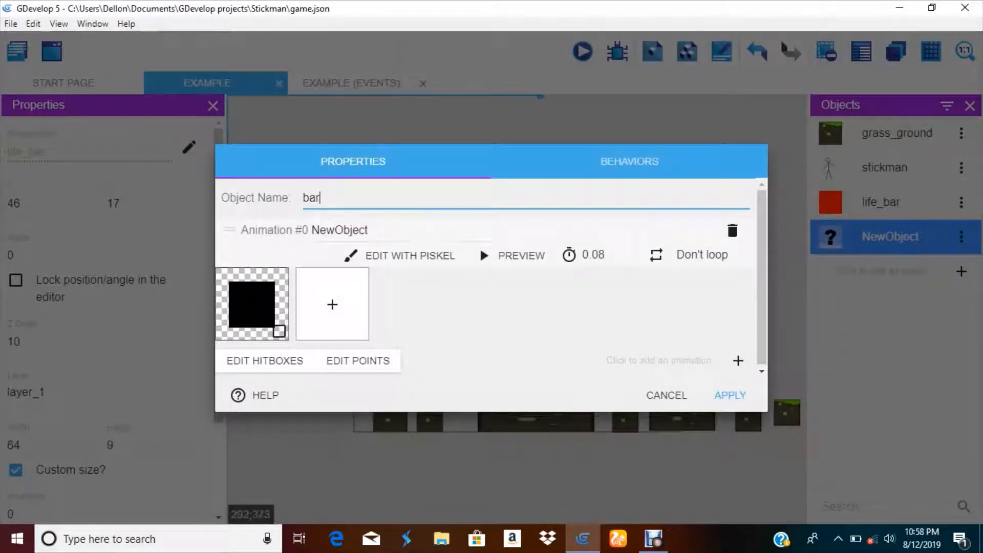
{"action": "type", "text": "bar"}
{"action": "left_click", "coordinate": [730, 395]}
Place a 182 by 64 bar instance at X -2, Y -11 on layer_1 with Z order 2, behind life_bar, and preview the game
{"action": "left_click_drag", "start_coordinate": [881, 236], "coordinate": [434, 201]}
{"action": "left_click", "coordinate": [27, 393]}
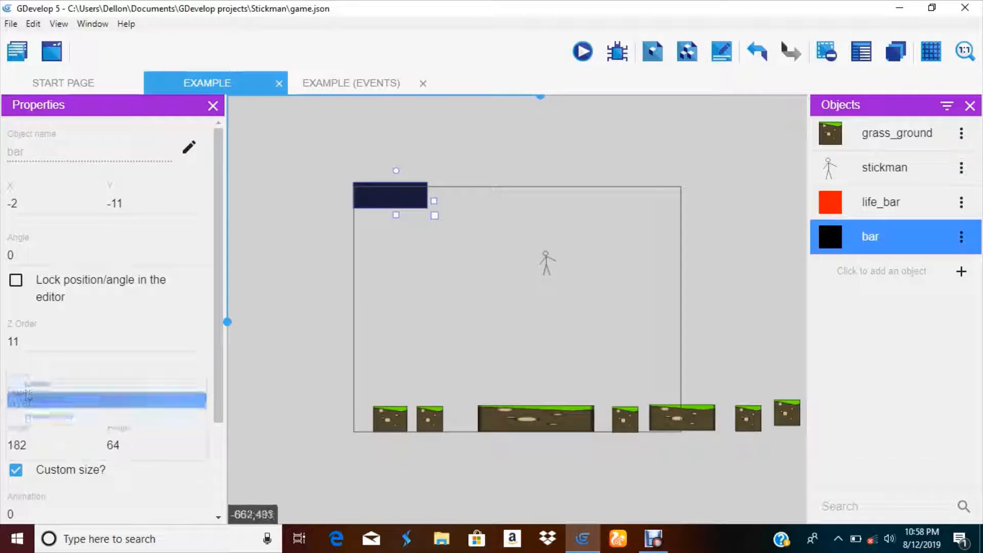
{"action": "left_click", "coordinate": [26, 398]}
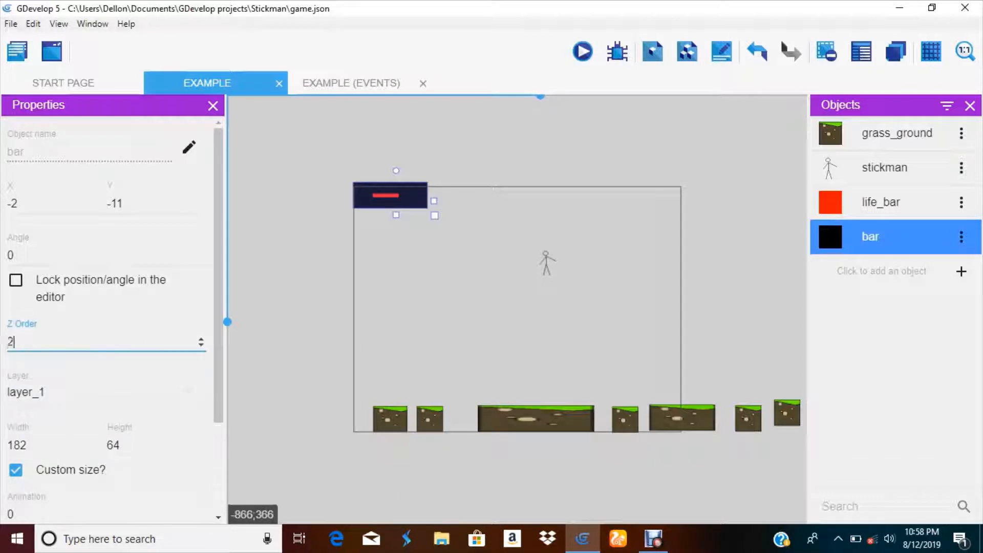
{"action": "left_click", "coordinate": [585, 56]}
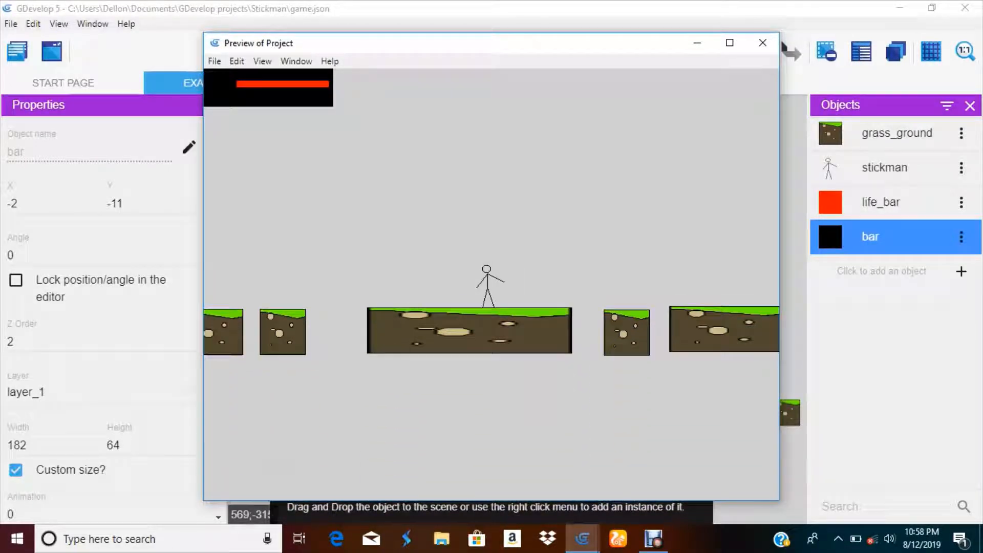
{"action": "left_click", "coordinate": [762, 42]}
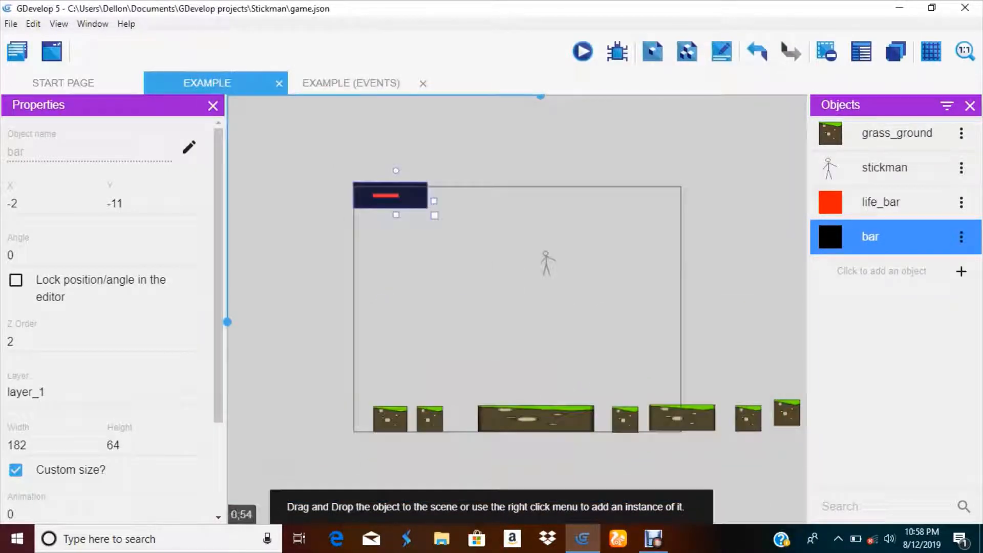
Move the bar instance to X 19, Y -6 so it frames life_bar, and preview the game
{"action": "left_click_drag", "start_coordinate": [375, 204], "coordinate": [378, 206]}
{"action": "left_click", "coordinate": [580, 57]}
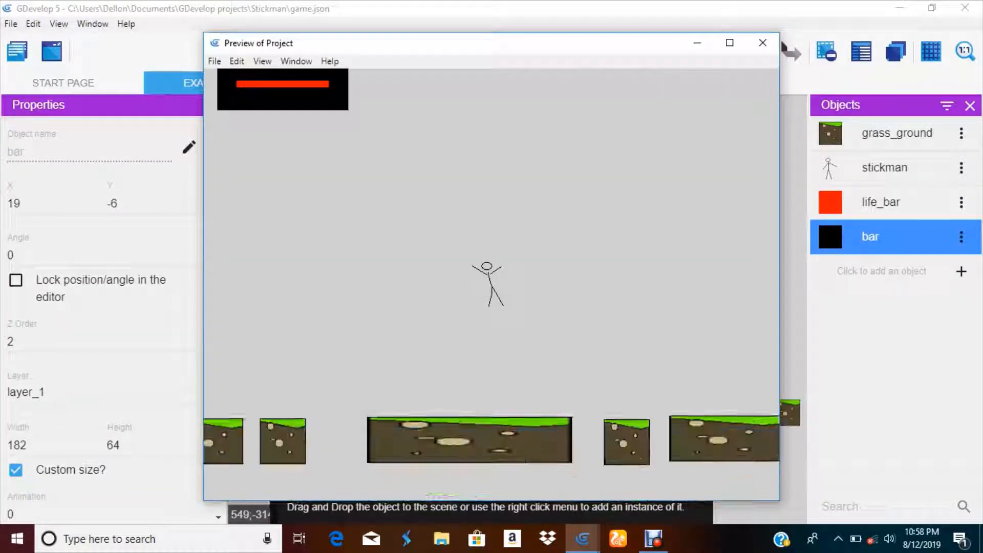
{"action": "left_click", "coordinate": [762, 43]}
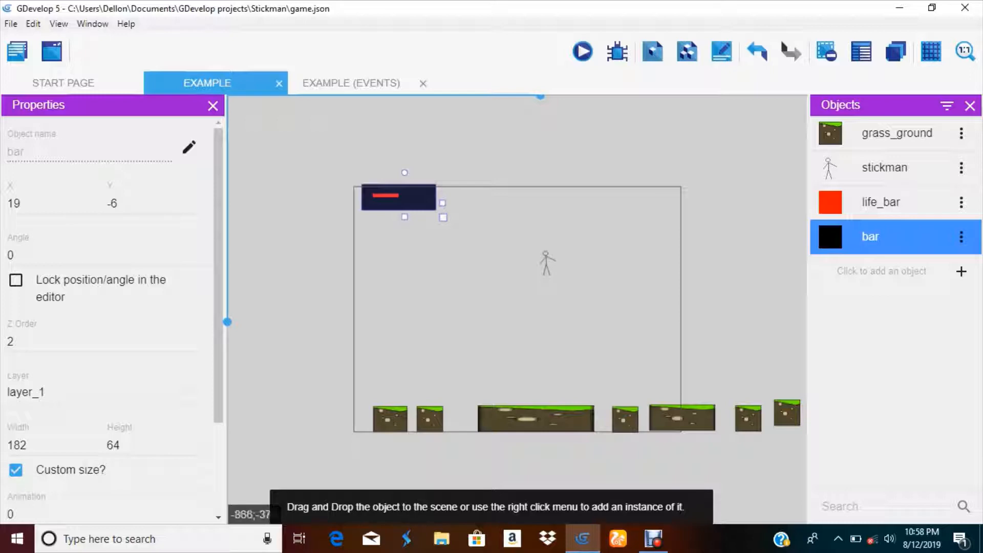
{"action": "left_click", "coordinate": [11, 24]}
{"action": "mouse_move", "coordinate": [59, 23]}
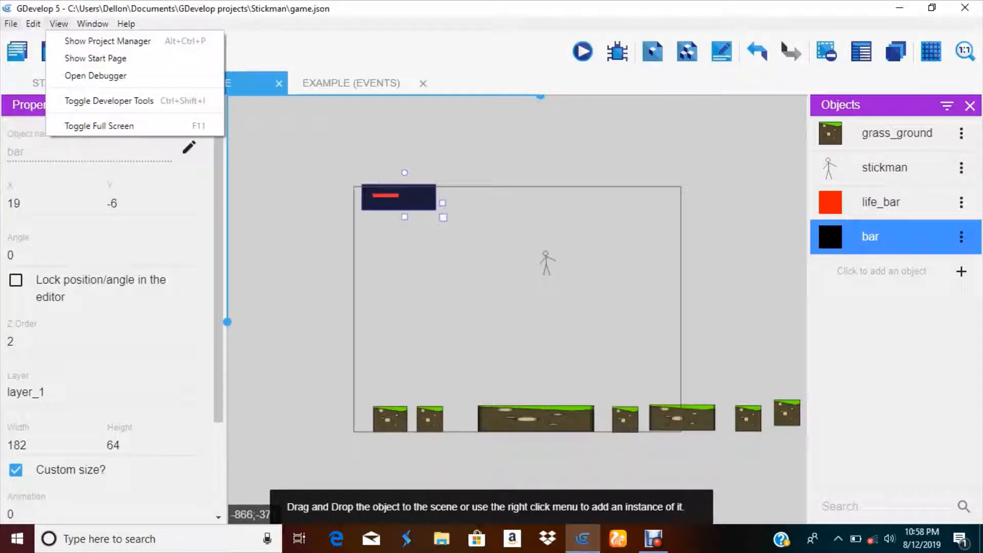